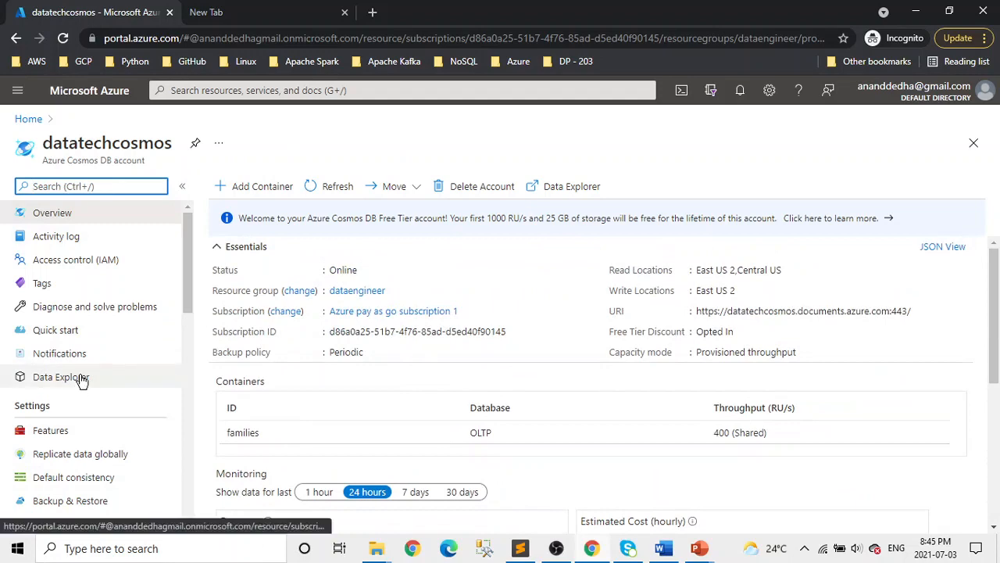
Step: Begin creating a new Azure Cosmos DB account with the Core (SQL) API
click(31, 121)
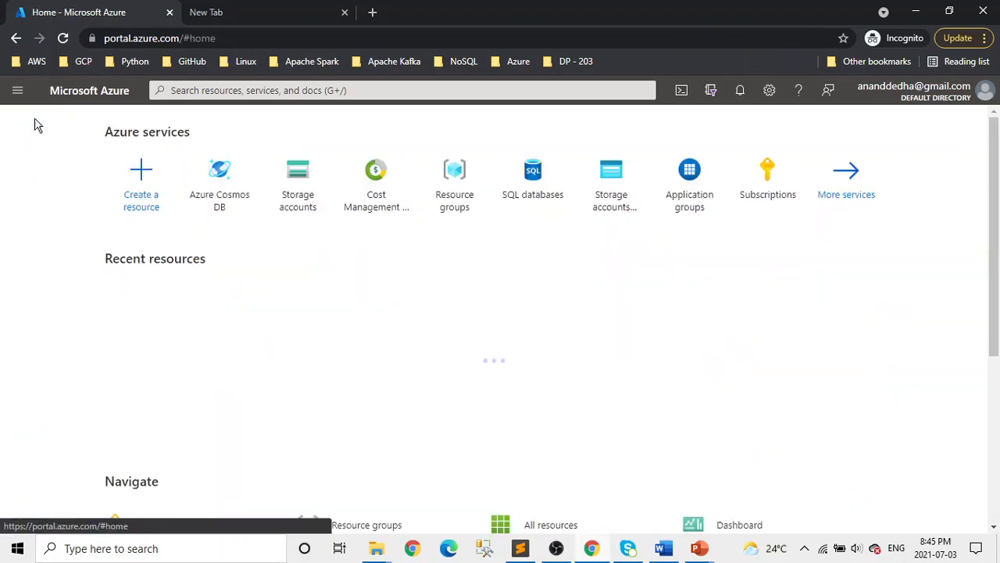
click(236, 201)
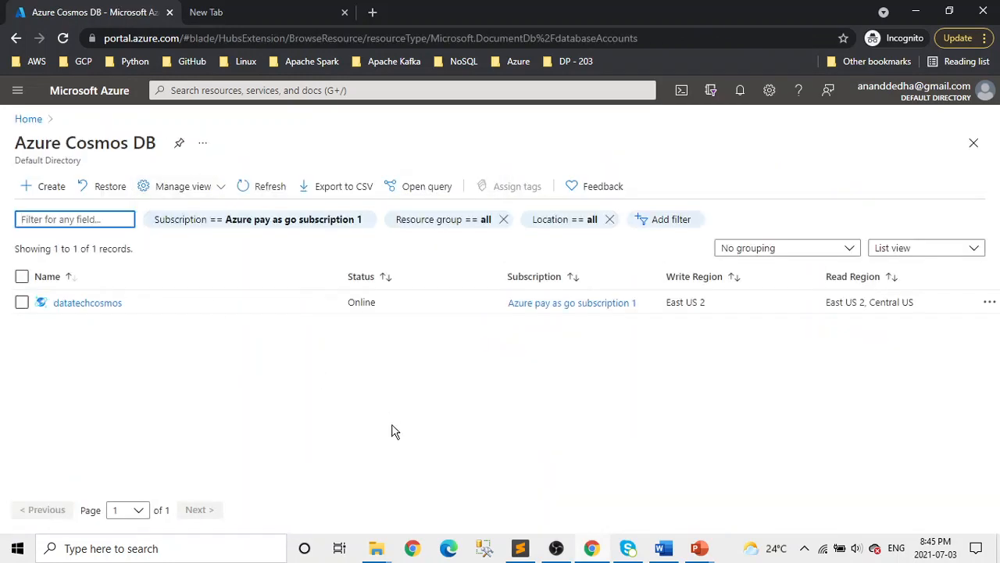
click(50, 190)
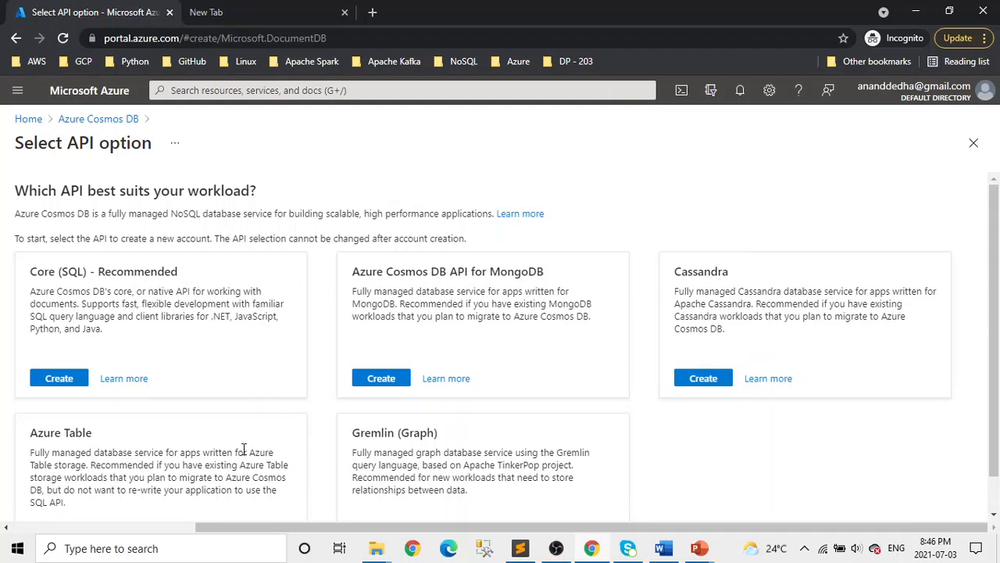
scroll(233, 419, down, 1)
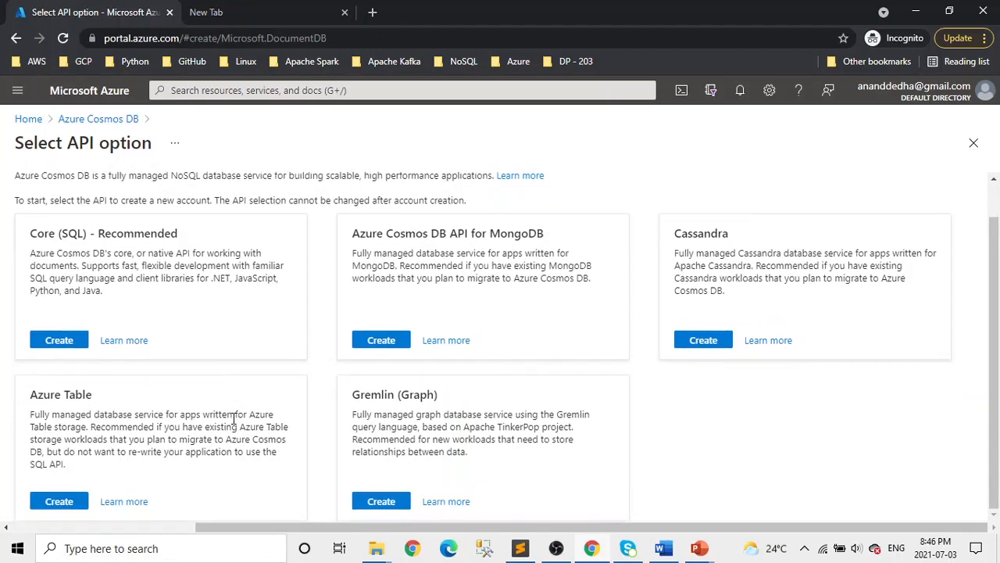
click(64, 341)
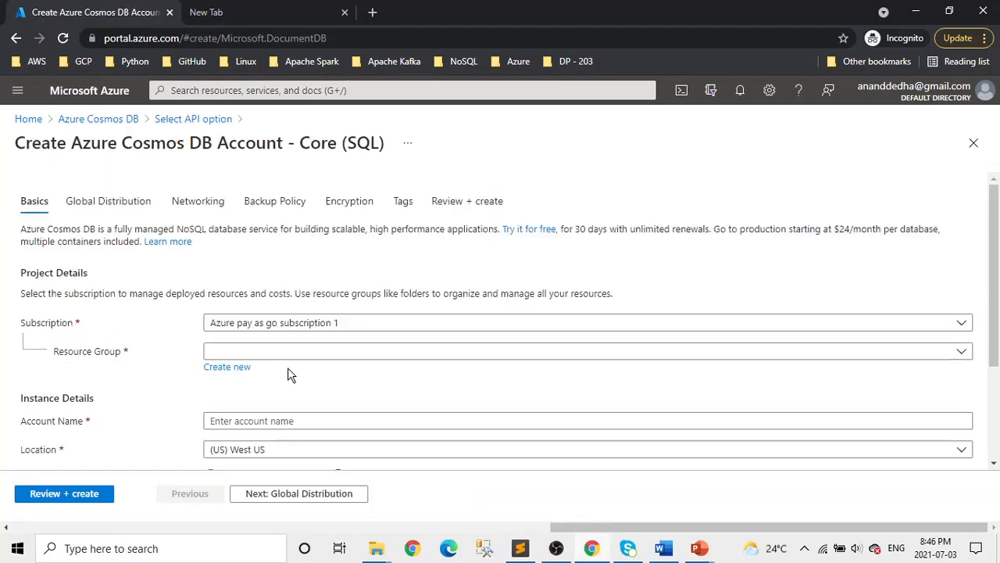
Step: Assign the new account to the dataengineer resource group and name it datatechcosmosdb2
click(279, 351)
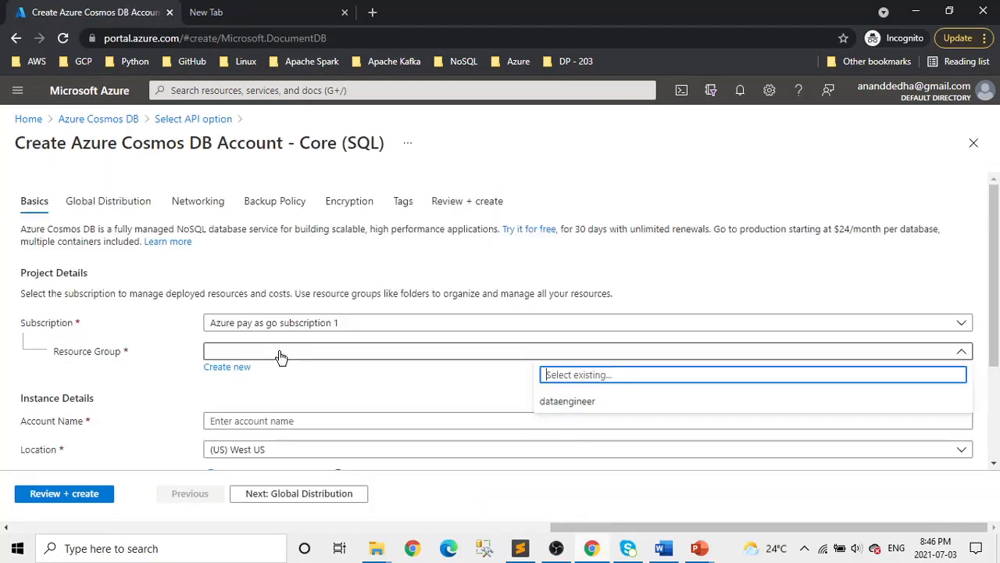
click(582, 408)
scroll(422, 375, down, 2)
click(264, 273)
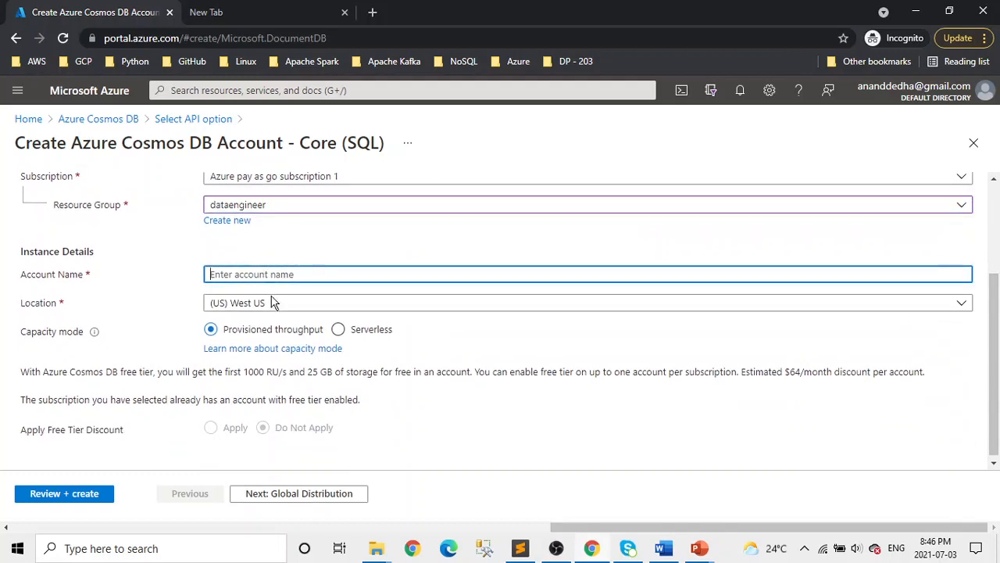
text(t)
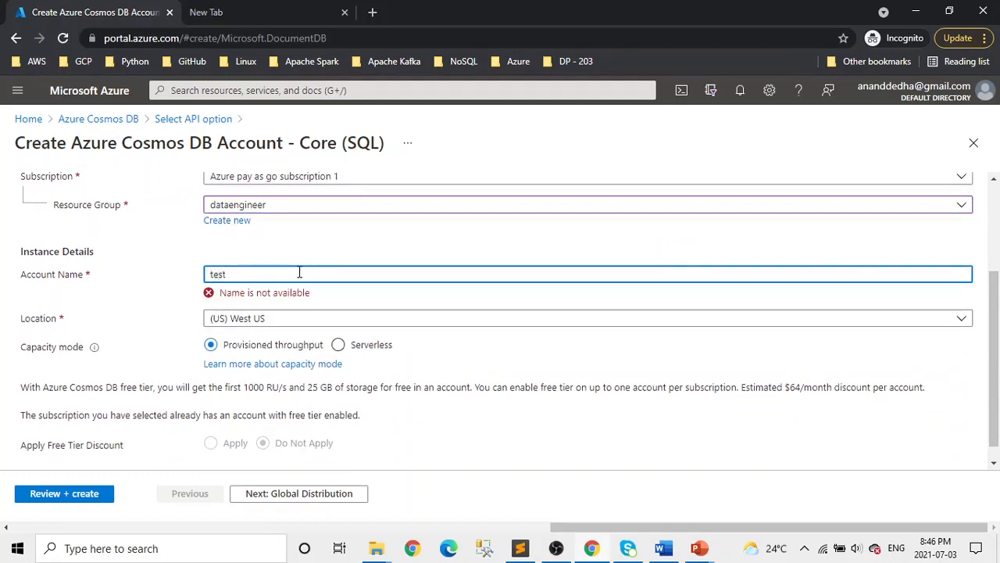
key(BackSpace)
text(datatech)
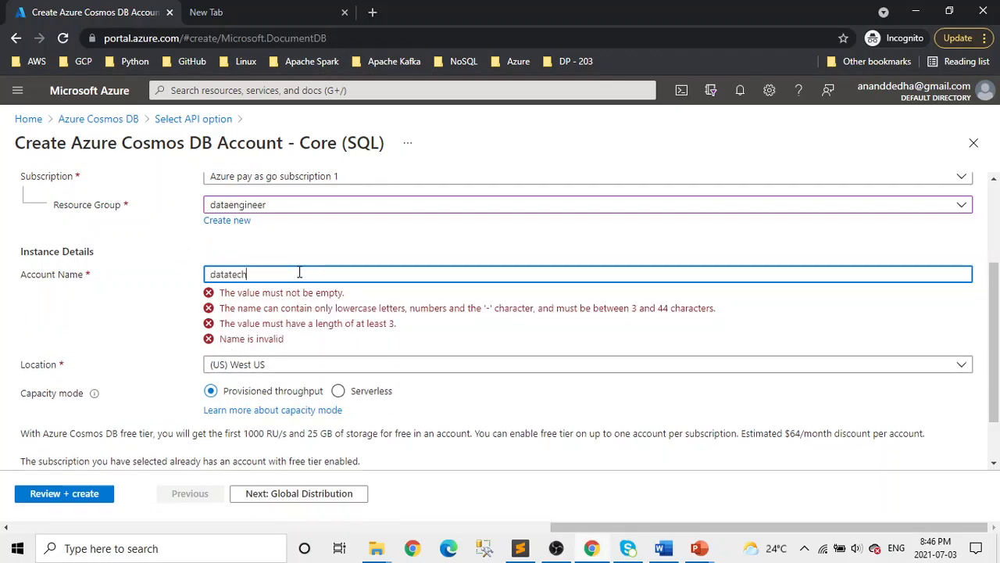
text(t)
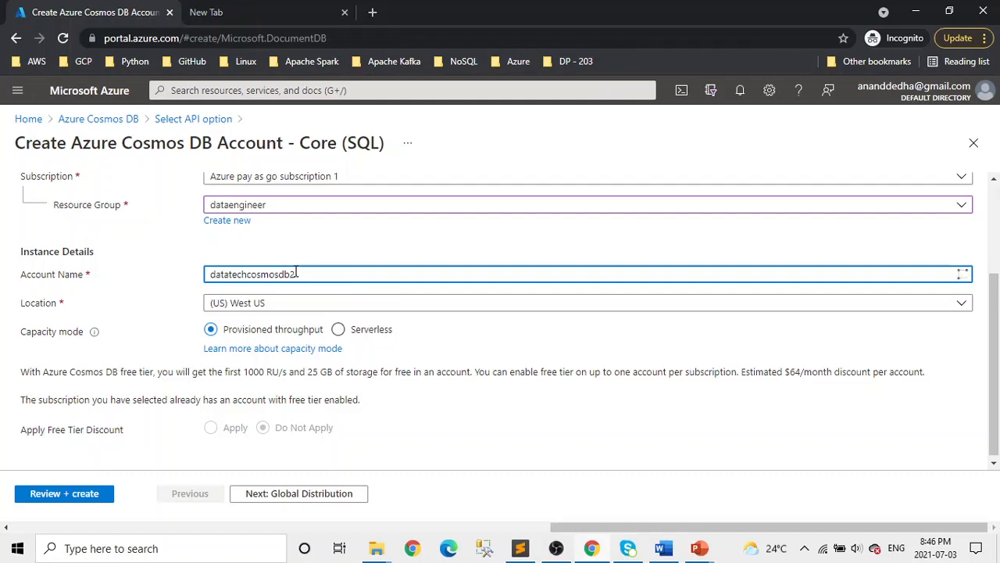
Step: Set the new account's location to (US) East US 2
click(356, 307)
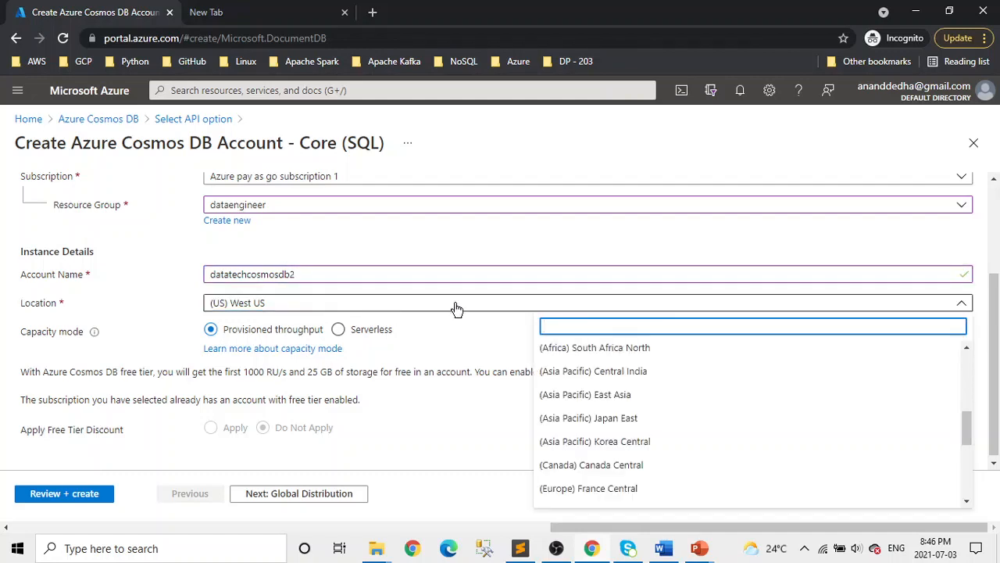
drag(968, 440, 974, 375)
click(605, 383)
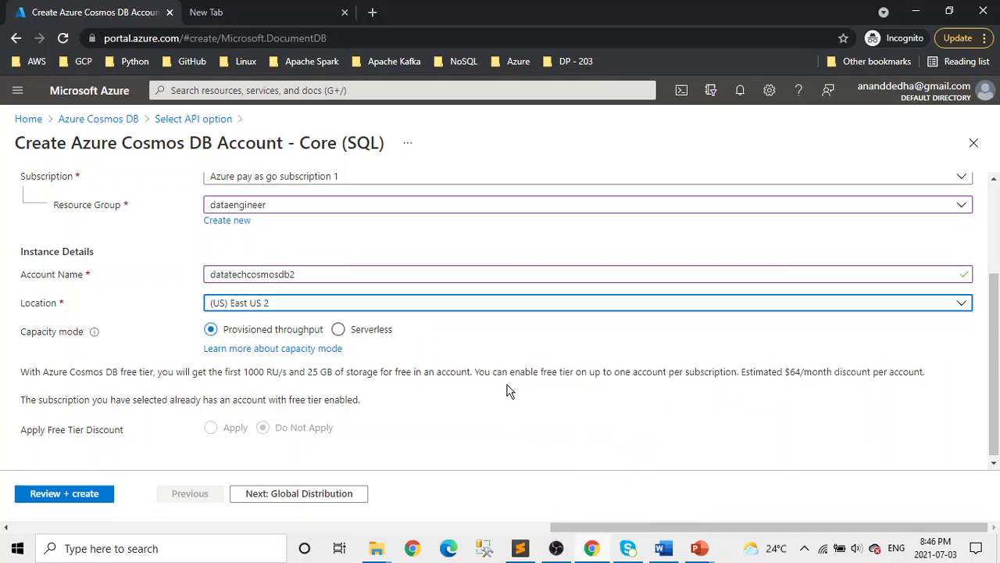
Step: In the global distribution settings, switch geo-redundancy, multi-region writes and availability zones to Enable and back to Disable
scroll(462, 408, up, 2)
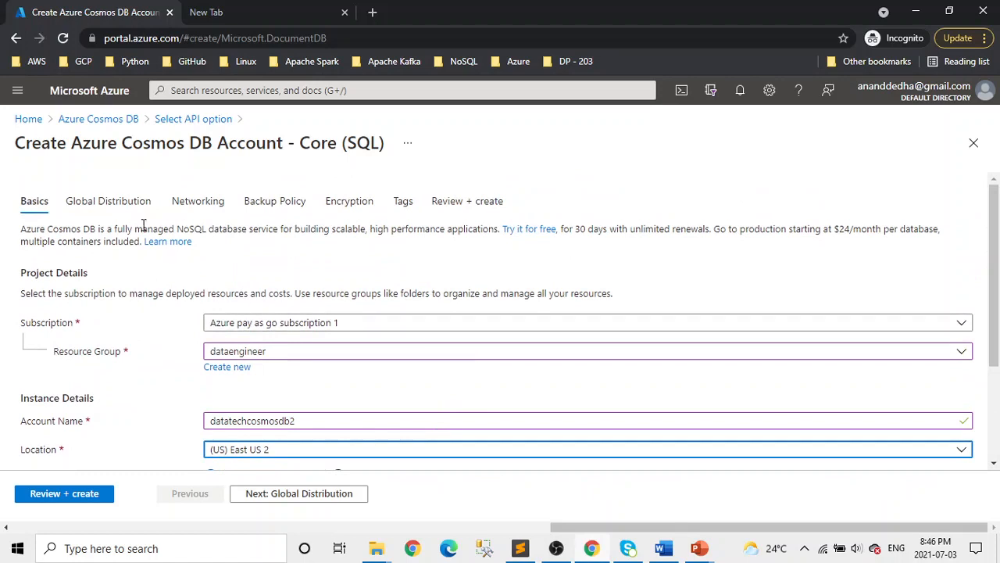
click(117, 204)
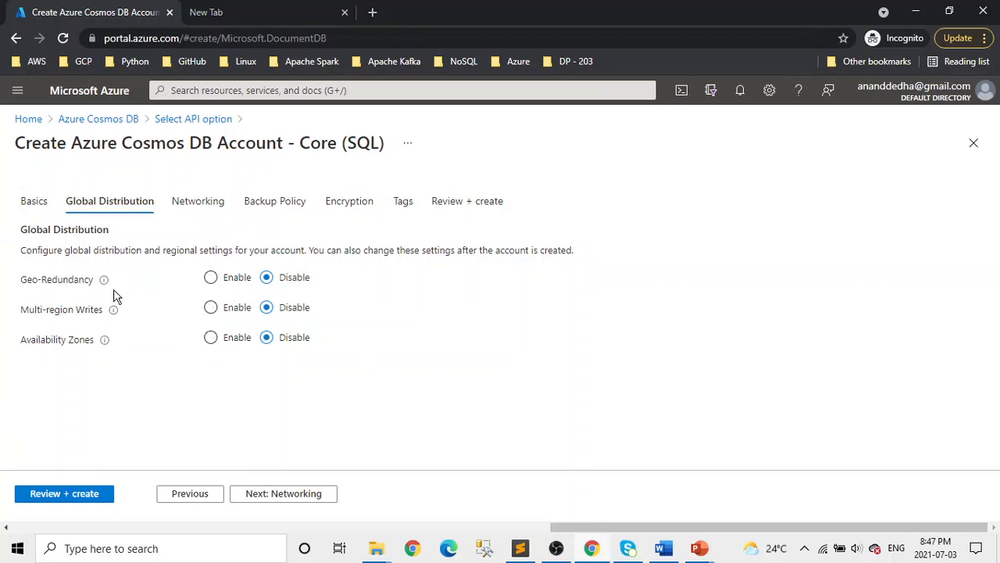
click(229, 280)
click(224, 309)
click(227, 340)
click(291, 279)
click(297, 304)
click(302, 341)
Step: Review the networking, backup policy and encryption settings and the final account summary, and return to the Cosmos DB account list without creating the account
click(208, 200)
click(303, 203)
click(362, 205)
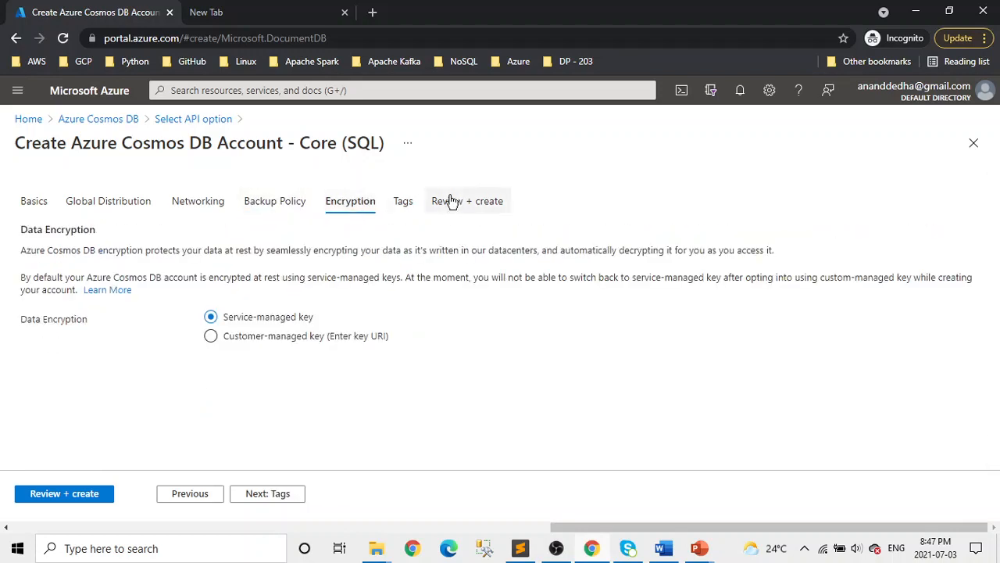
click(95, 505)
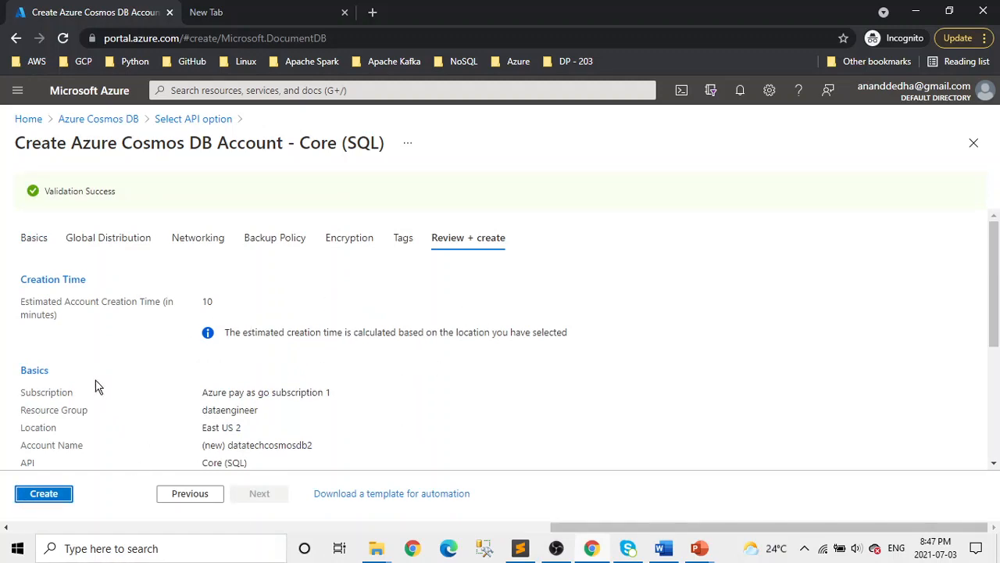
scroll(405, 375, down, 3)
scroll(405, 375, up, 3)
click(118, 122)
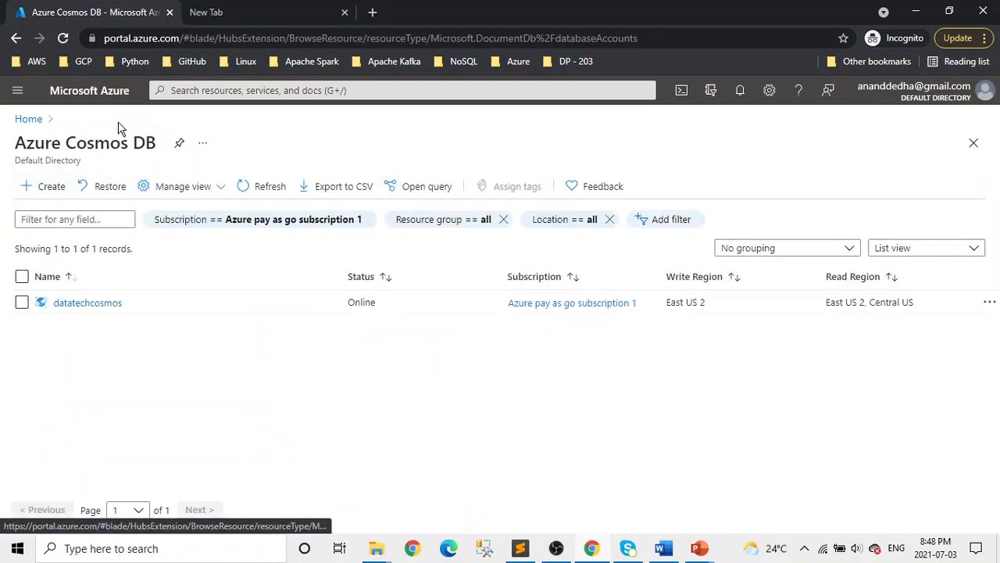
Step: Open Data Explorer for the existing datatechcosmos account and bring up the new container form
click(98, 302)
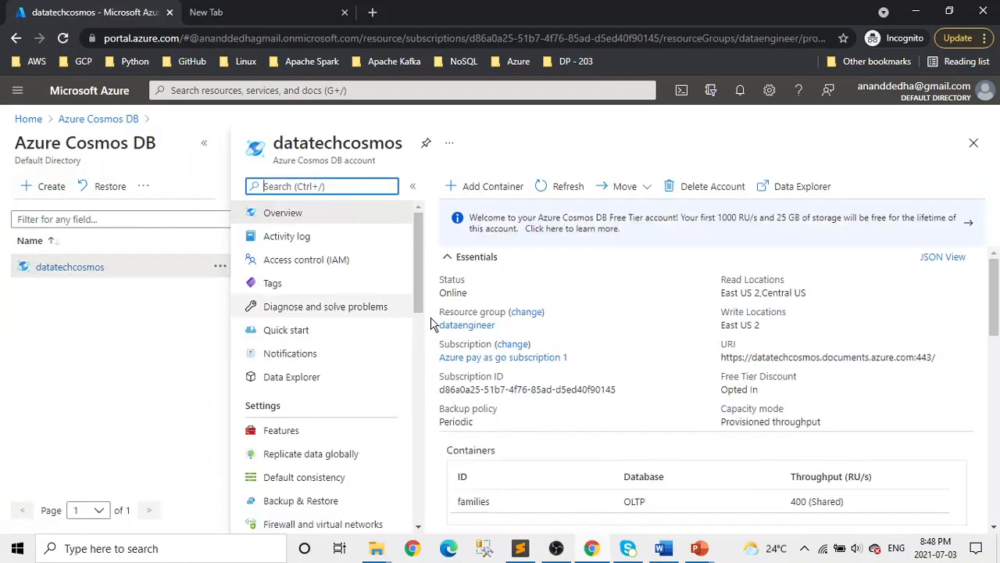
scroll(462, 326, down, 3)
click(208, 146)
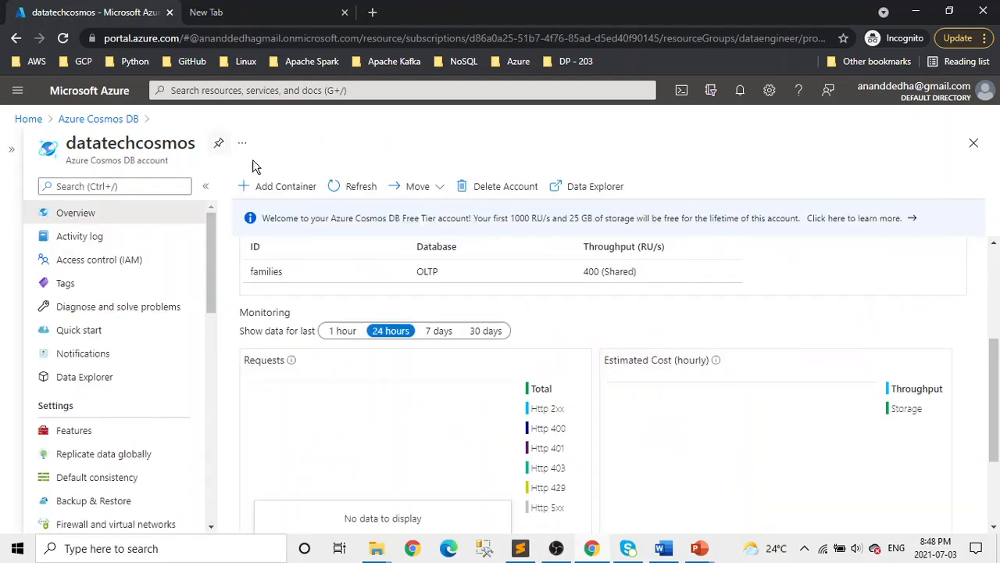
click(89, 378)
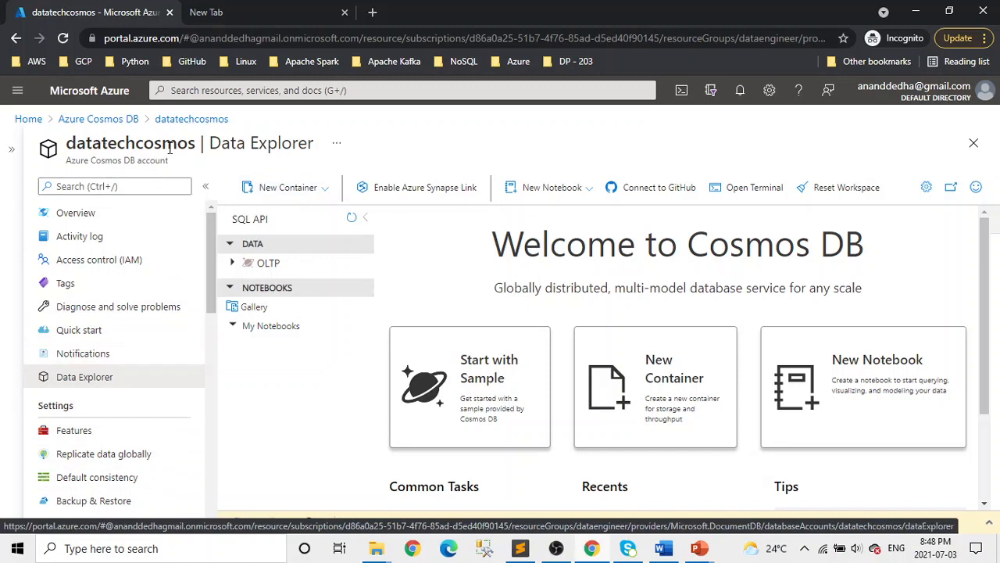
click(287, 188)
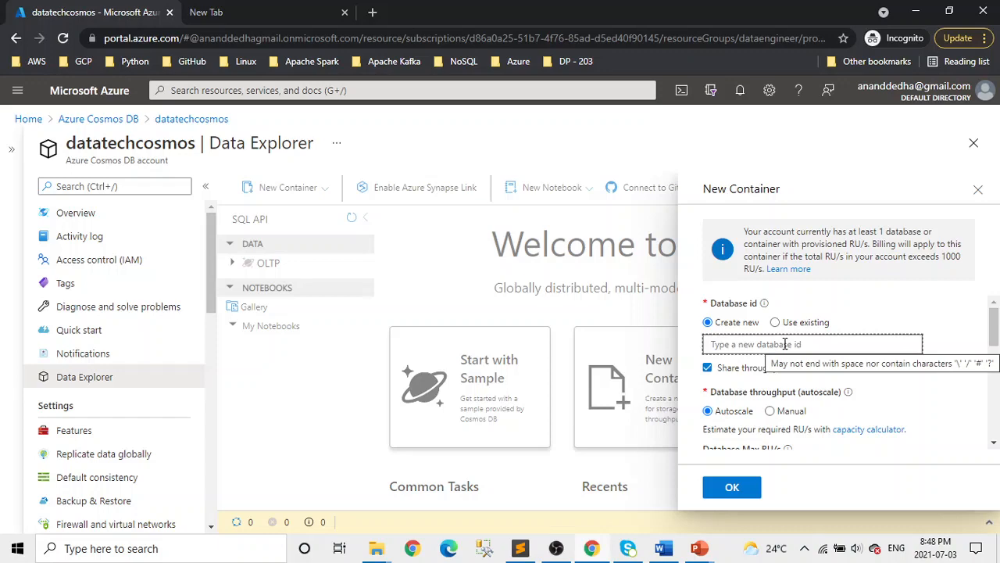
Step: Switch to the PowerPoint slide show to examine the Cosmos DB account, database and container hierarchy, and compare it with the account in the portal
key(alt+Tab)
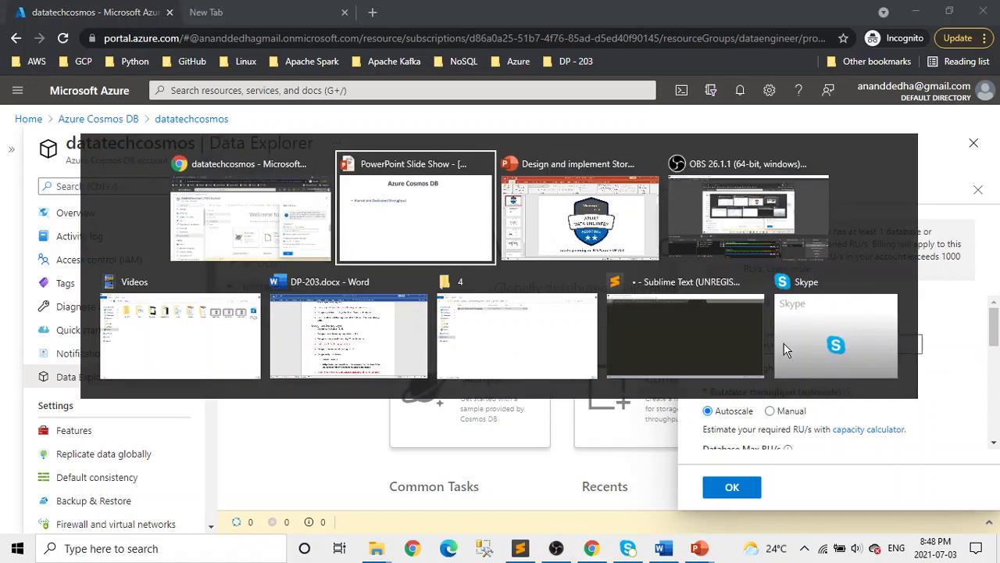
key(Right)
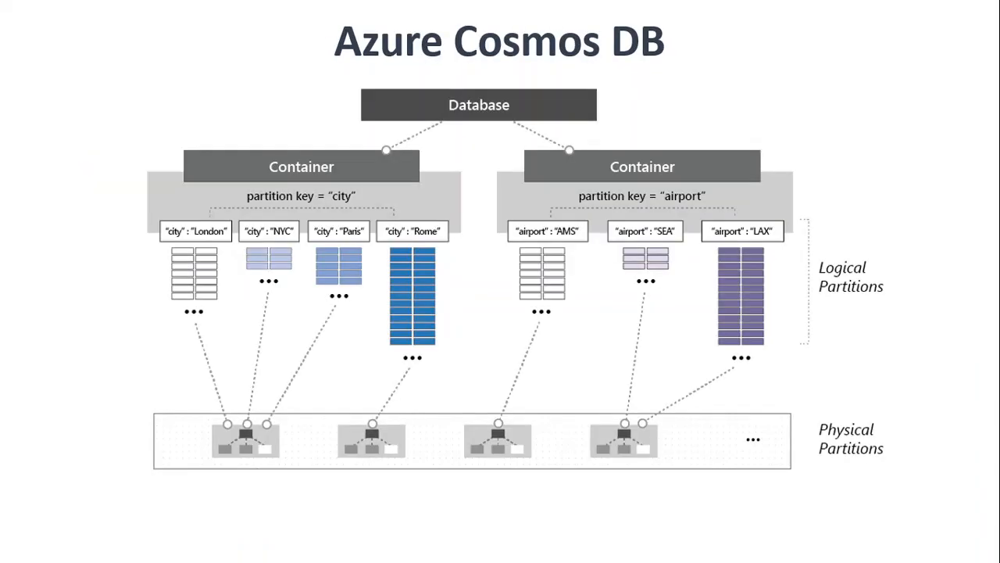
key(Right)
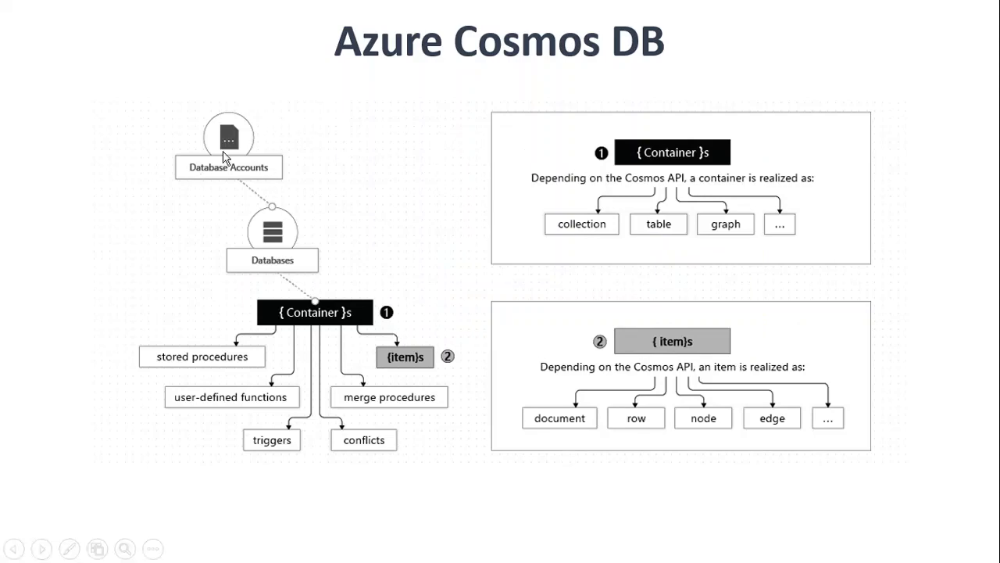
key(alt+Tab)
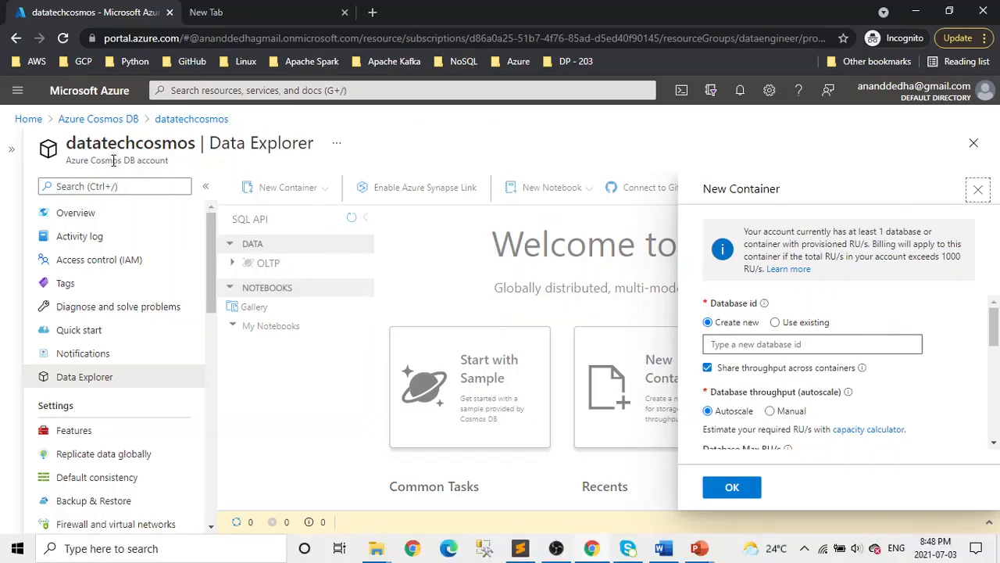
drag(67, 143, 189, 143)
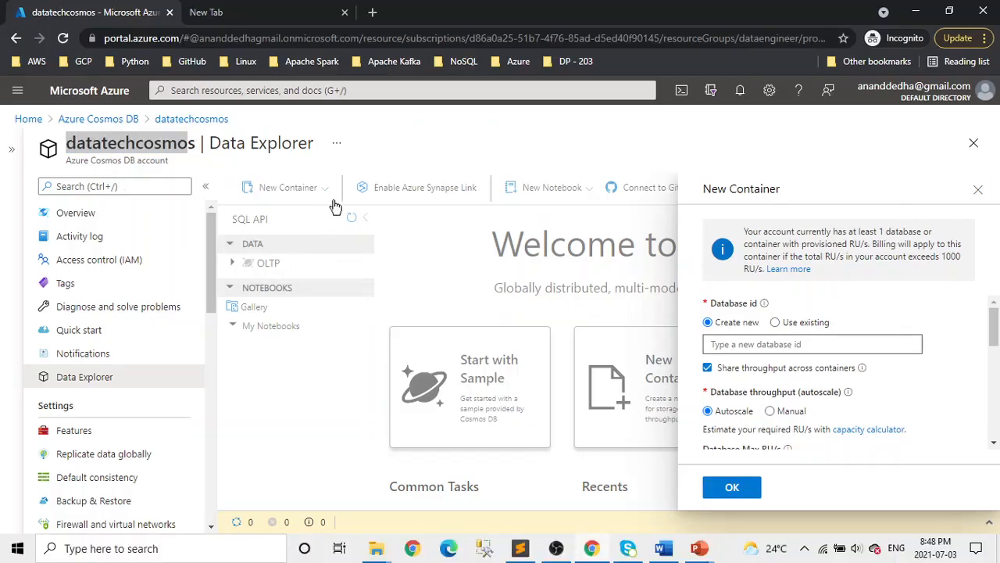
key(alt+Tab)
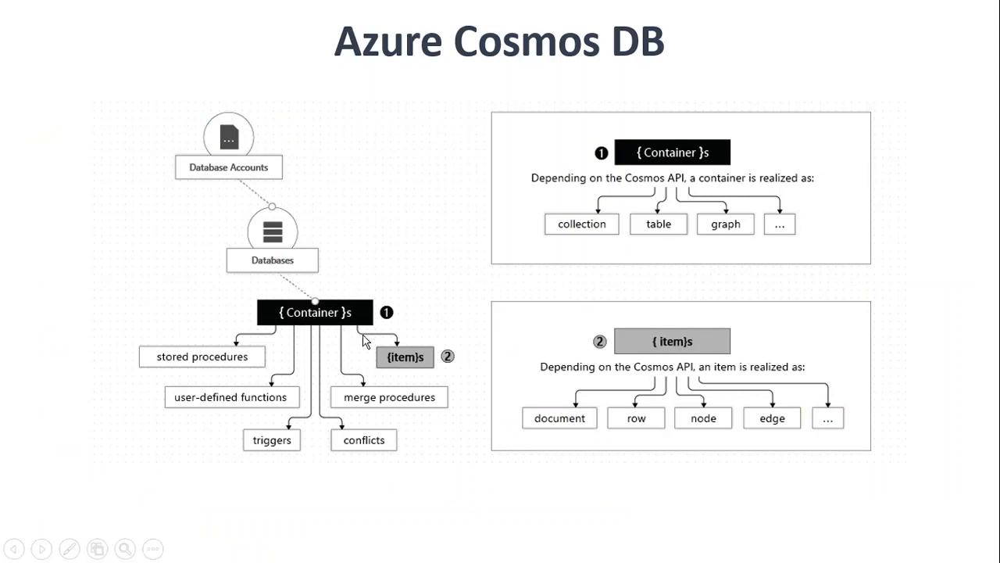
key(alt+Tab)
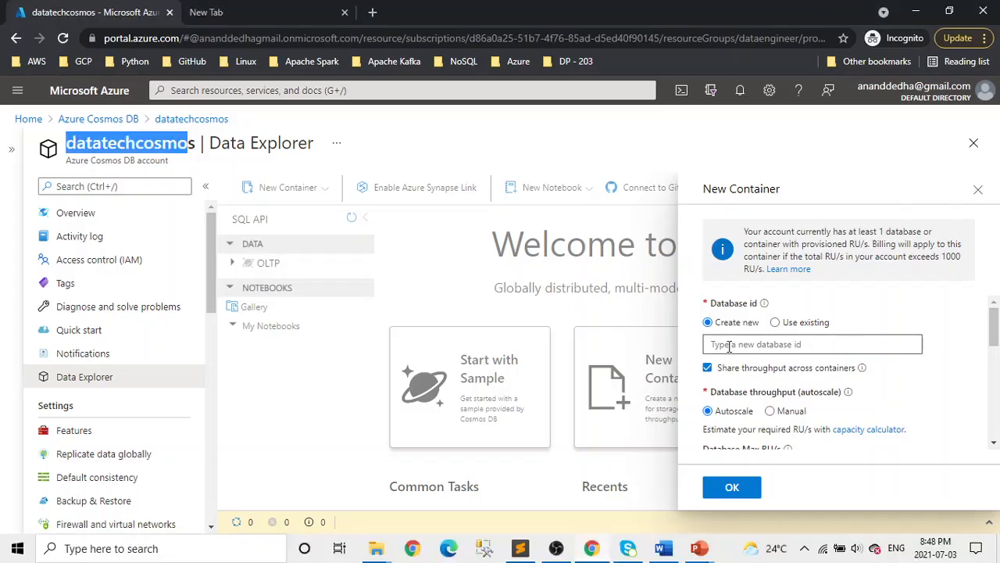
Step: Choose the existing OLTP database for the new container and look over the container id, indexing and partition key options
click(775, 321)
click(901, 349)
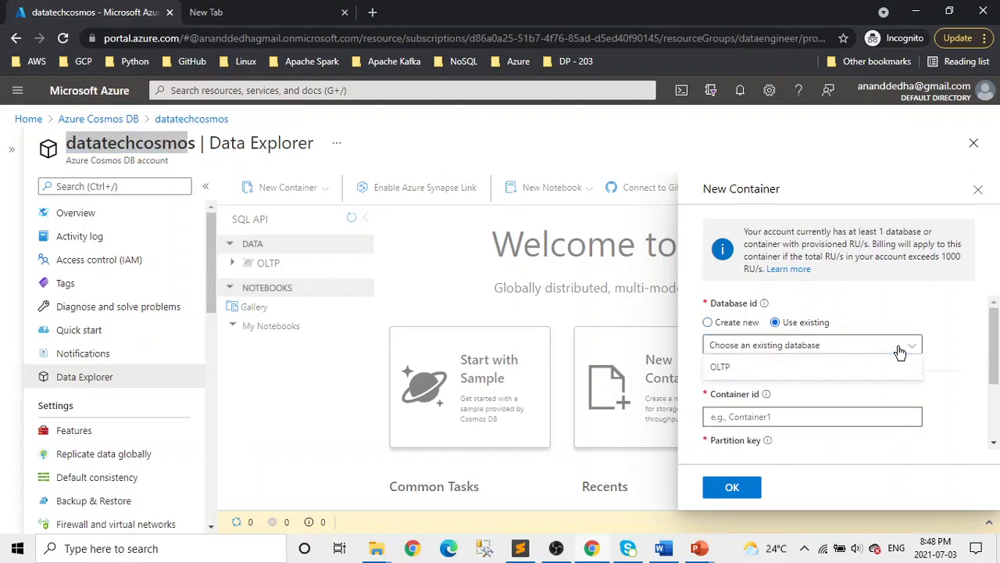
click(786, 367)
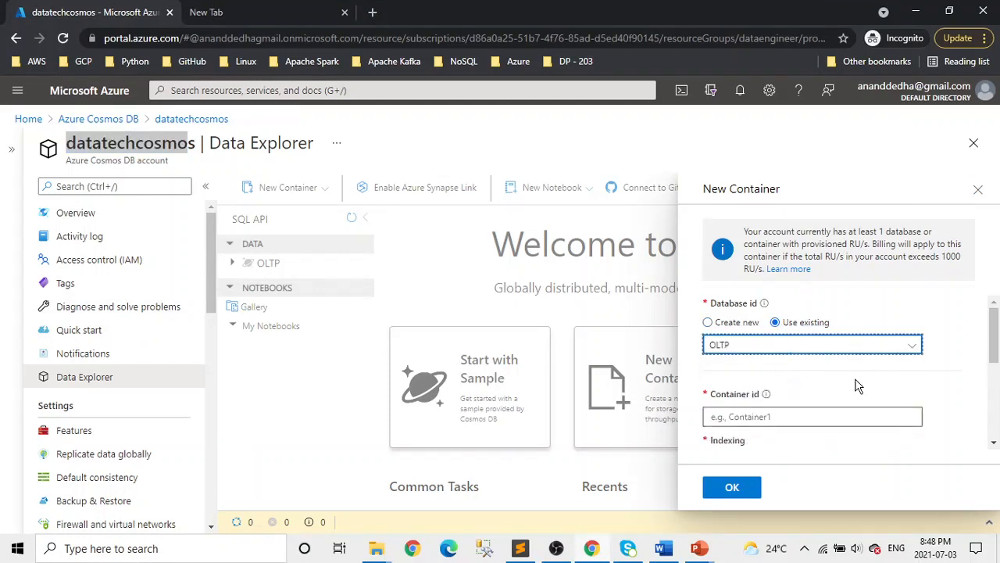
scroll(848, 380, down, 1)
click(751, 344)
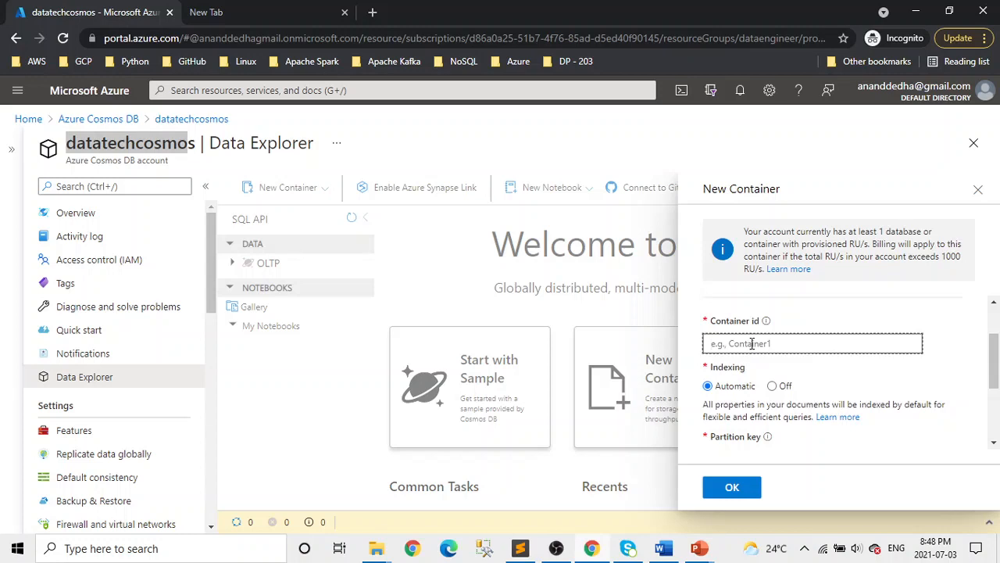
scroll(767, 341, down, 2)
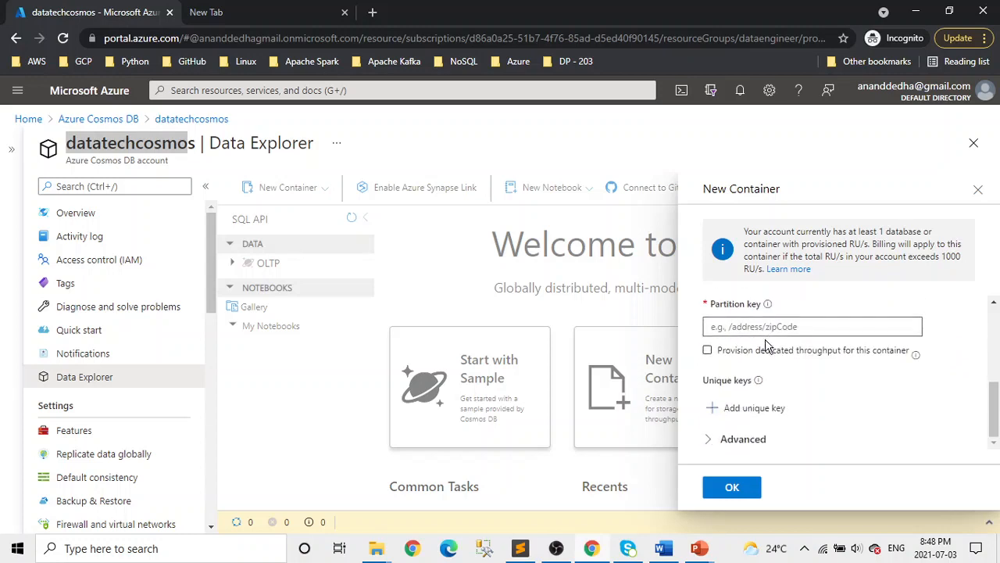
scroll(767, 344, up, 2)
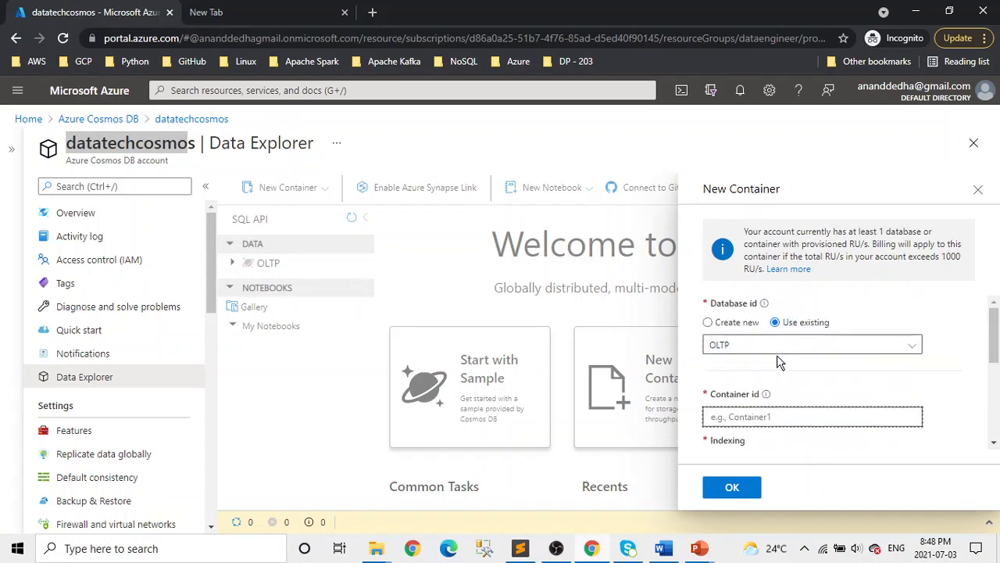
Step: Leave Data Explorer without creating the container and reopen the datatechcosmos account
click(977, 147)
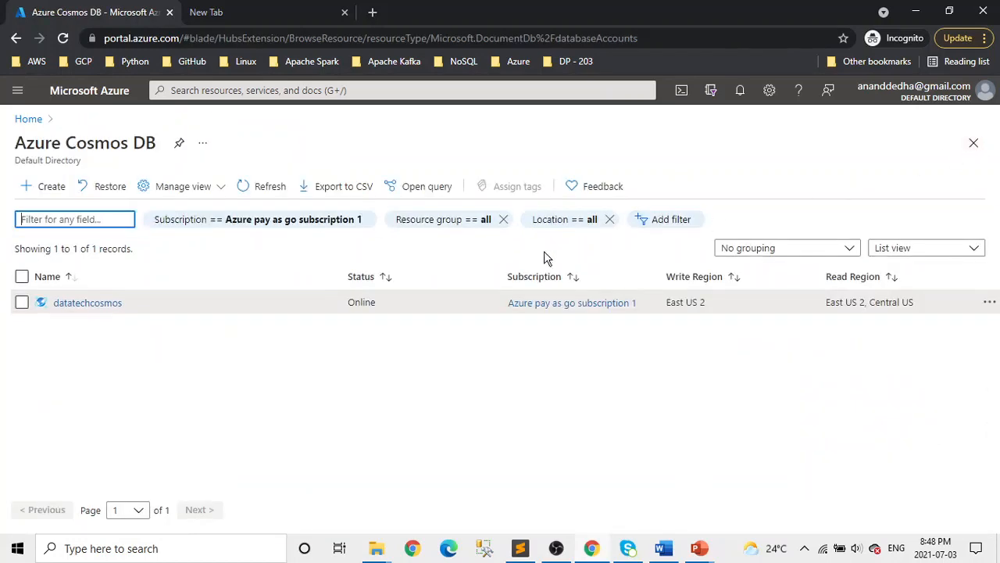
click(66, 305)
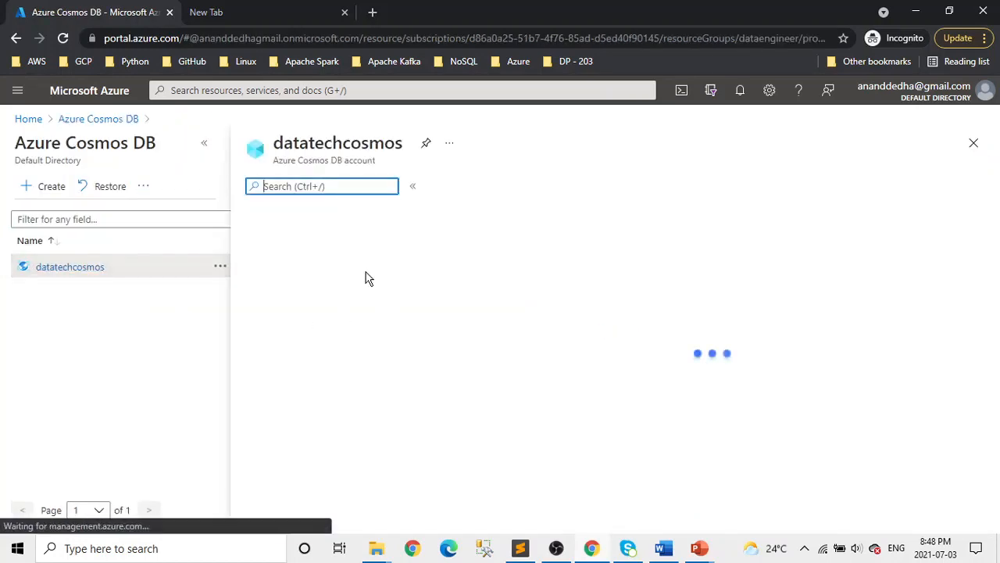
Step: Open the account's Data Explorer and start a new container in a new database with the id OLAP
click(260, 379)
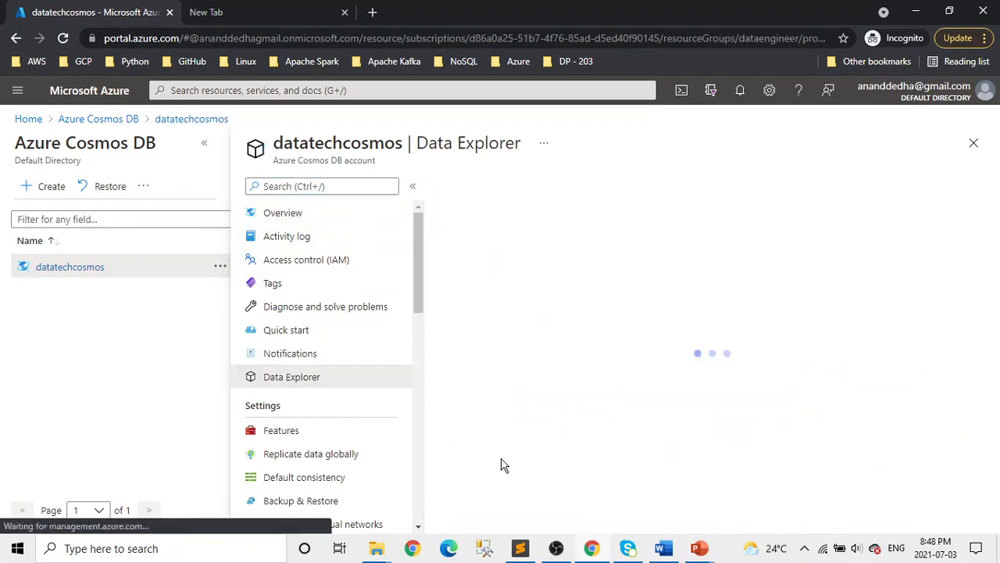
click(413, 186)
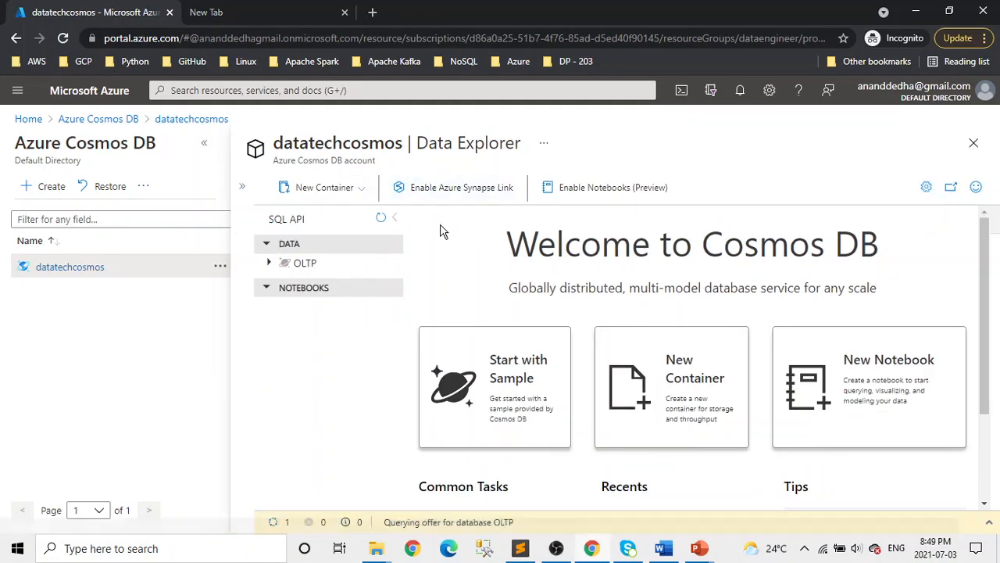
click(321, 191)
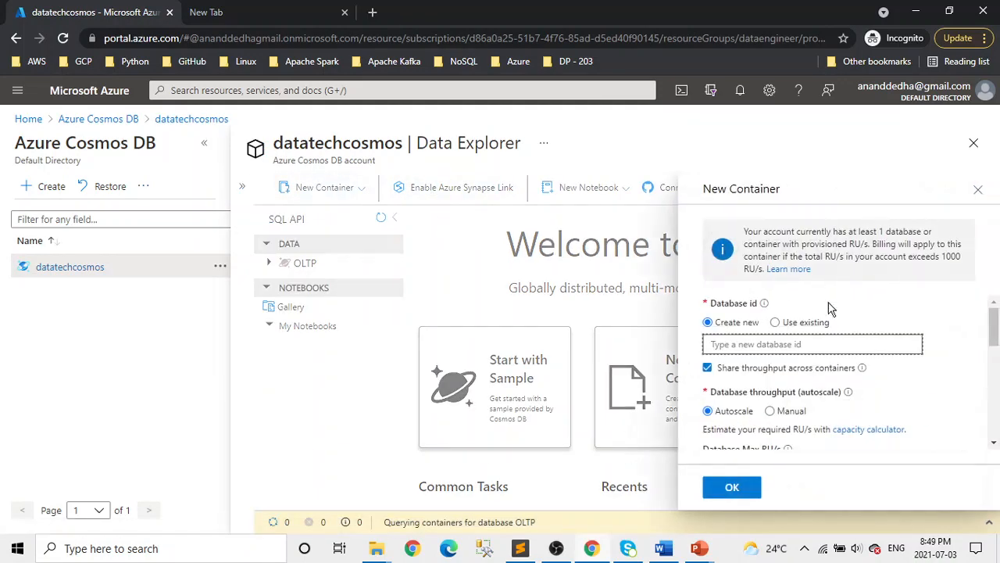
text(OLAP)
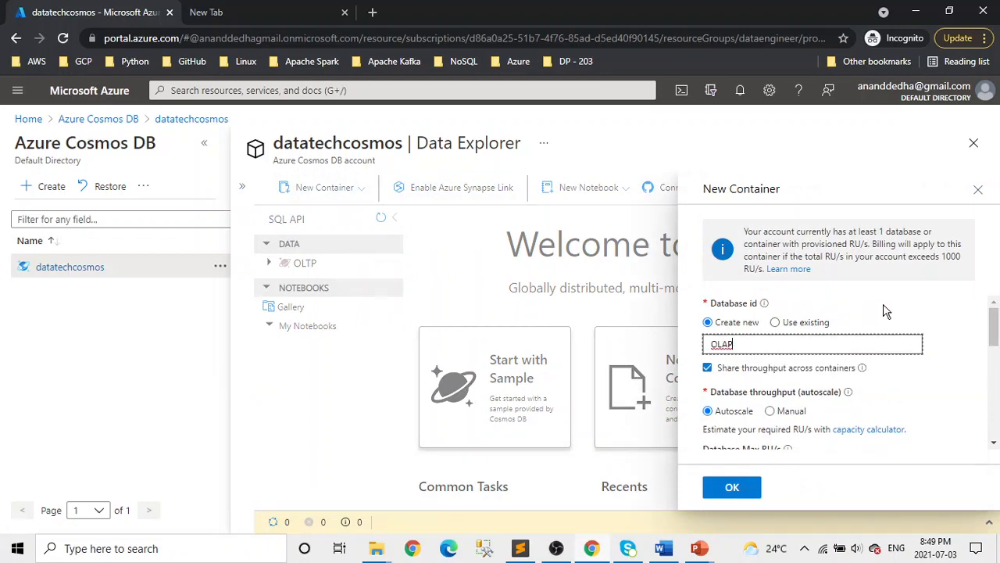
Step: Turn off throughput sharing across containers for the new database and look over the remaining container options
scroll(897, 319, down, 3)
scroll(897, 332, up, 3)
click(708, 367)
scroll(870, 372, down, 1)
scroll(870, 372, down, 2)
scroll(790, 395, up, 2)
Step: Enter Families as the container id and /id as the partition key
click(779, 365)
text(Familes)
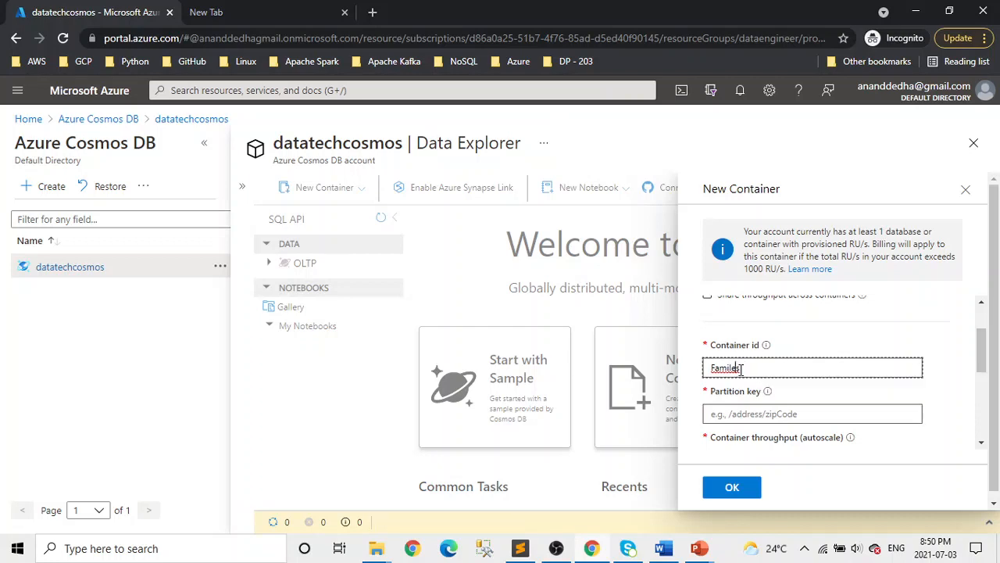
text(i)
click(787, 408)
text(/oc)
key(BackSpace)
key(BackSpace)
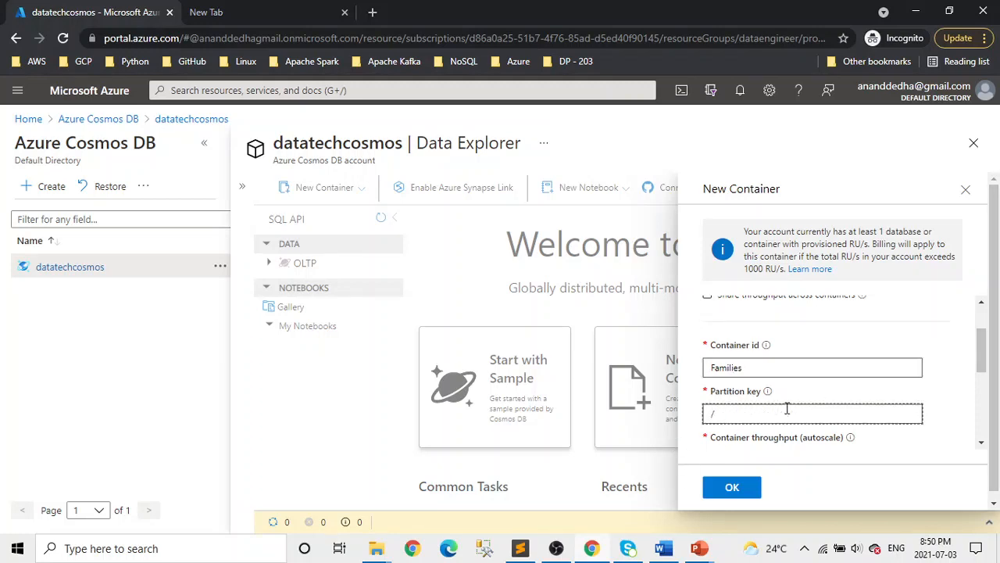
text(id)
Step: Set the container throughput to manual at 400 RU/s and review the new container's settings
scroll(869, 408, down, 3)
scroll(869, 405, up, 2)
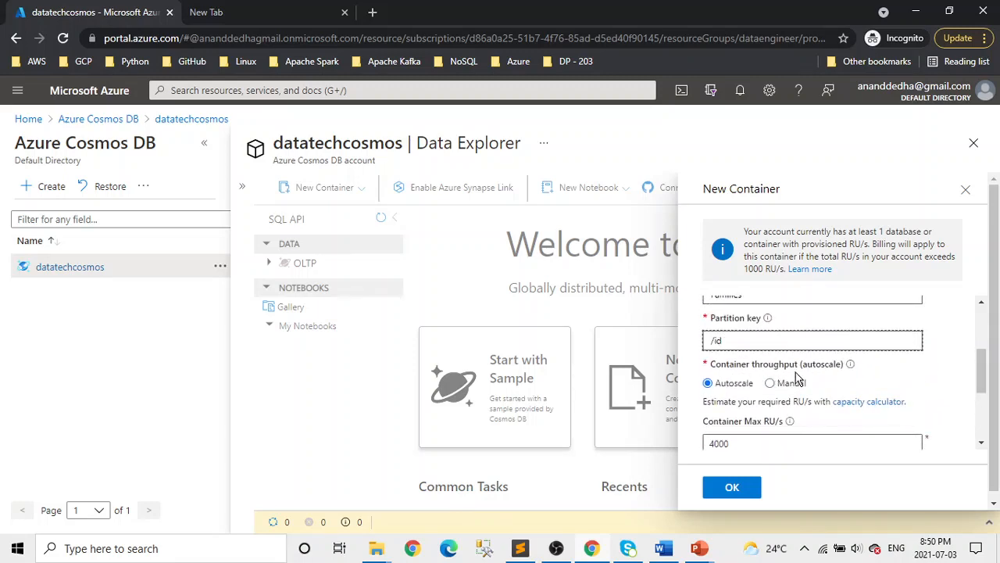
click(770, 383)
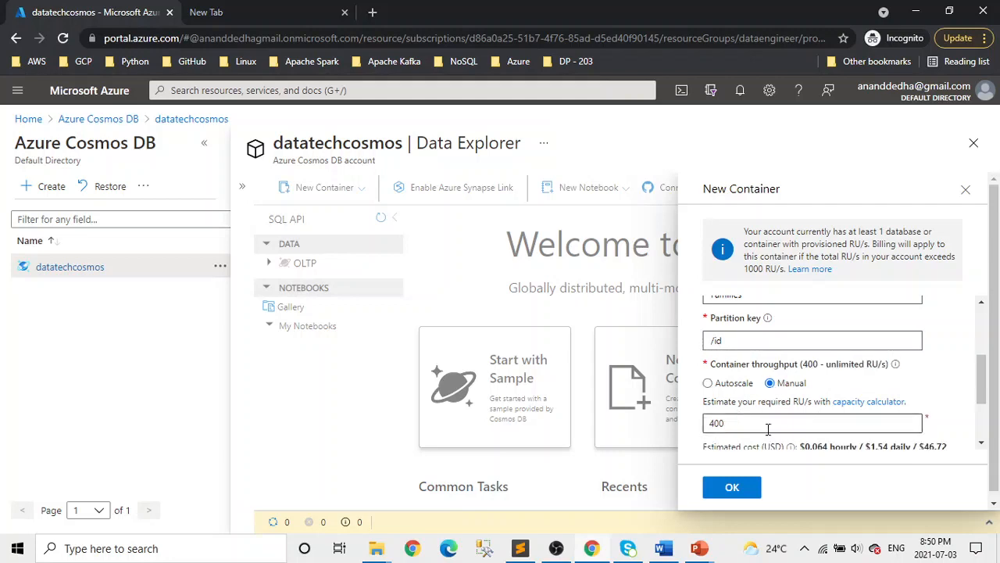
scroll(774, 422, down, 3)
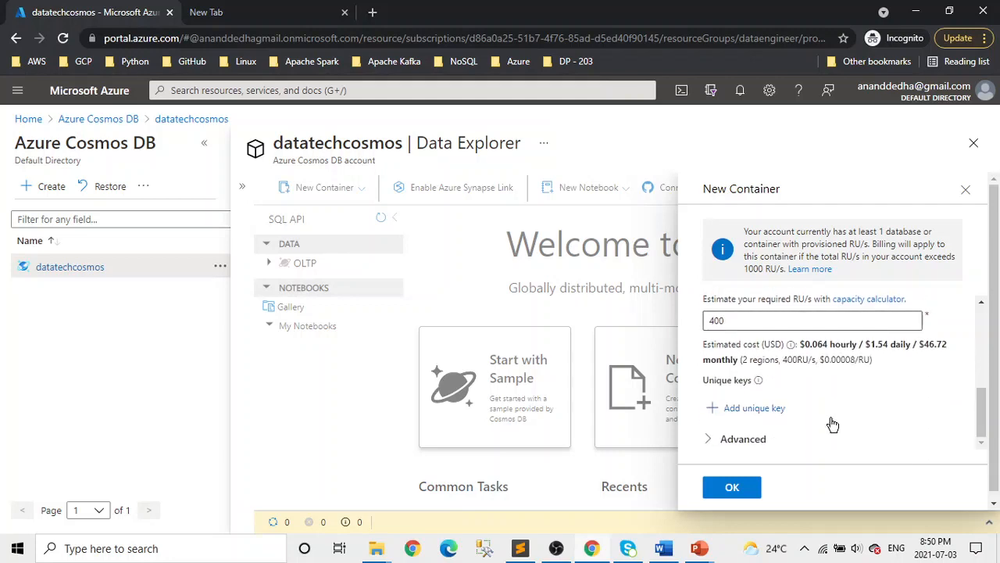
scroll(827, 425, up, 5)
scroll(830, 406, down, 1)
scroll(829, 406, down, 1)
scroll(828, 400, up, 3)
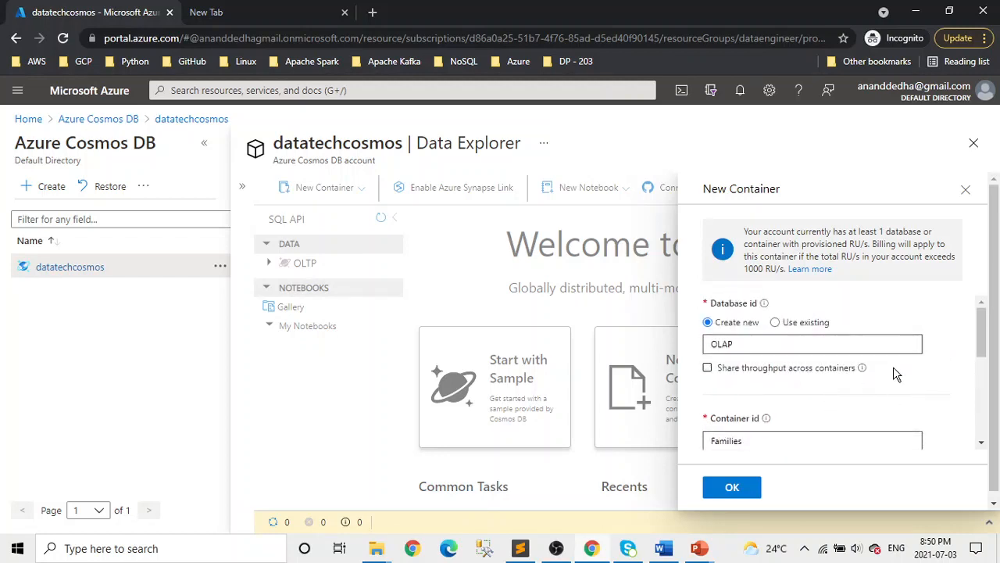
Step: Turn on throughput sharing across containers and create the OLAP database with its Families container
click(707, 368)
click(708, 372)
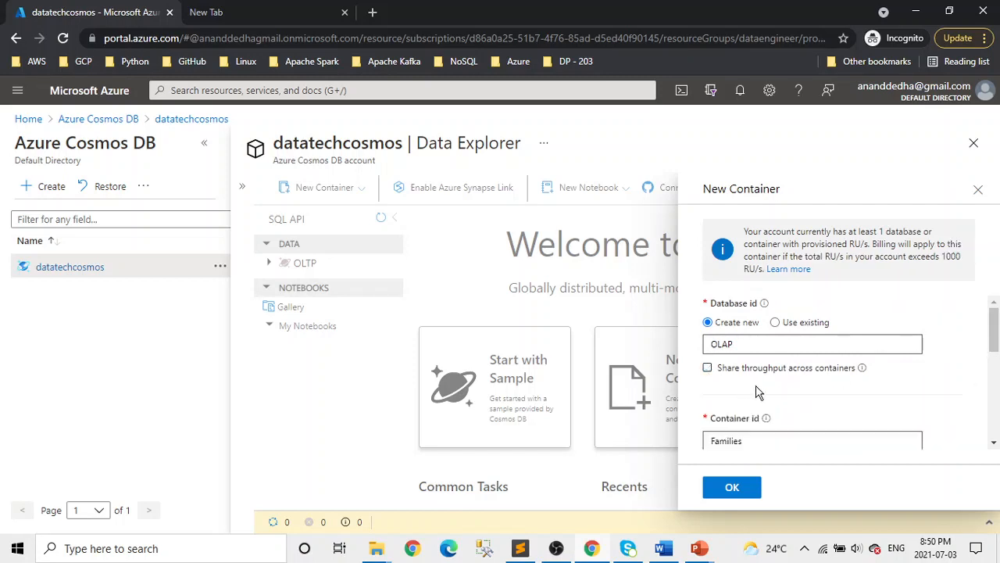
click(842, 377)
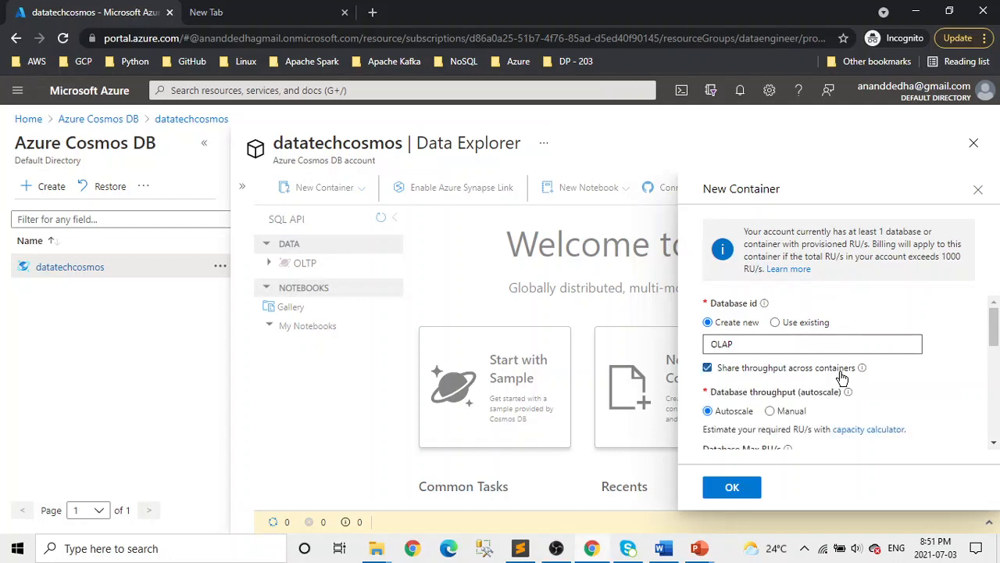
scroll(930, 387, down, 4)
scroll(856, 425, down, 1)
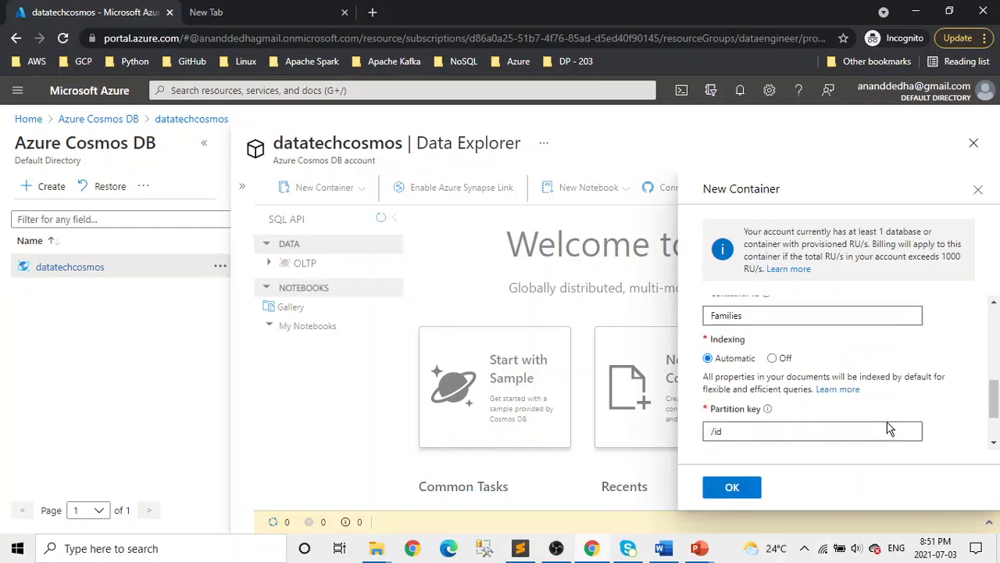
click(732, 495)
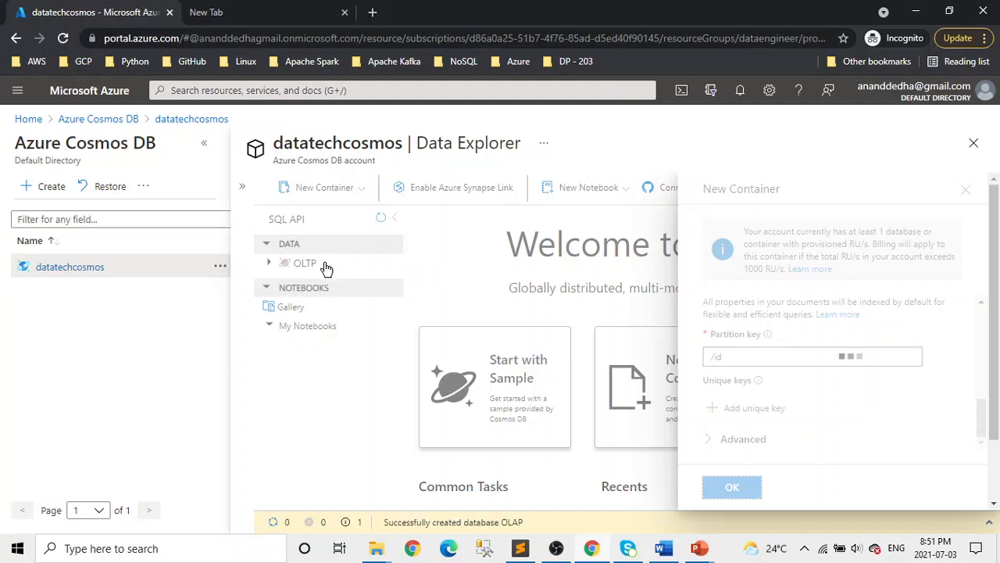
Step: Reopen the datatechcosmos account in Data Explorer and hide the account list for more room
click(973, 142)
click(83, 302)
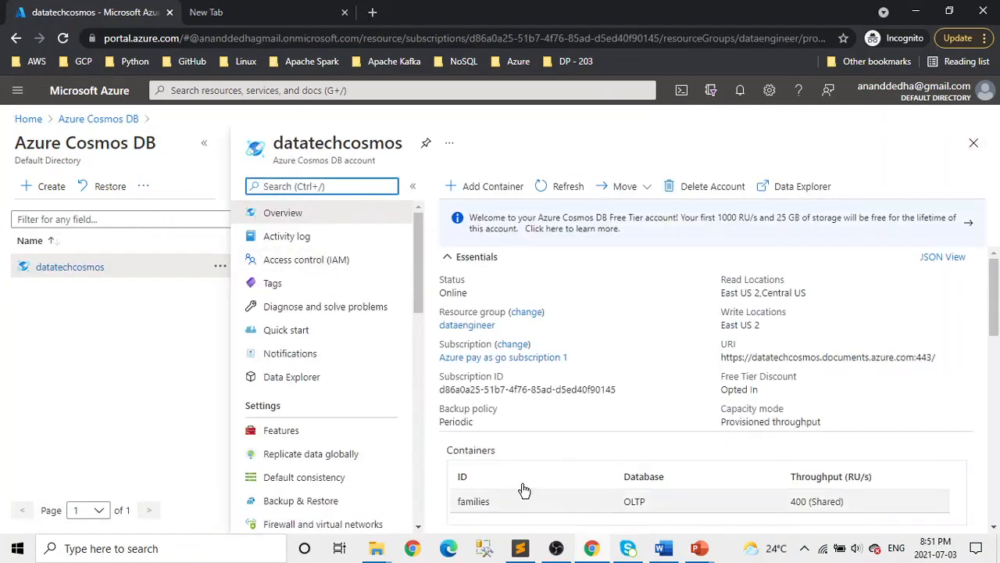
click(320, 382)
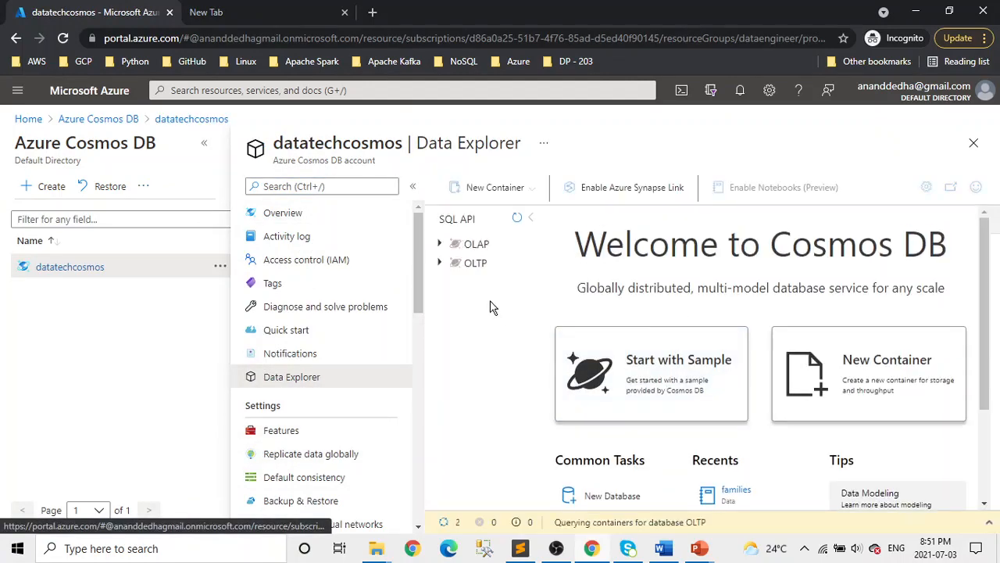
click(204, 142)
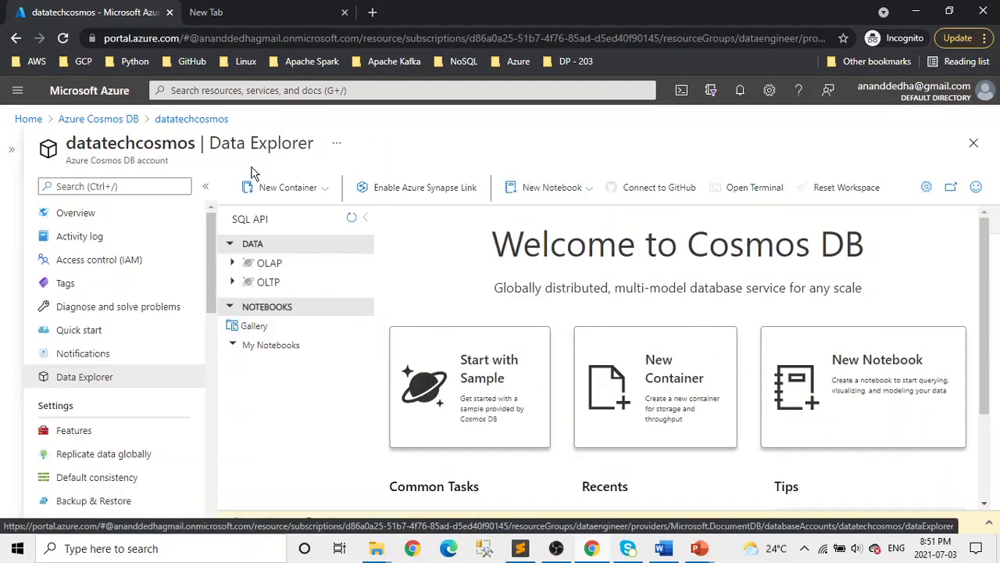
Step: Expand the OLTP and OLAP databases, open the items of OLAP's Families container and highlight its default query
click(233, 265)
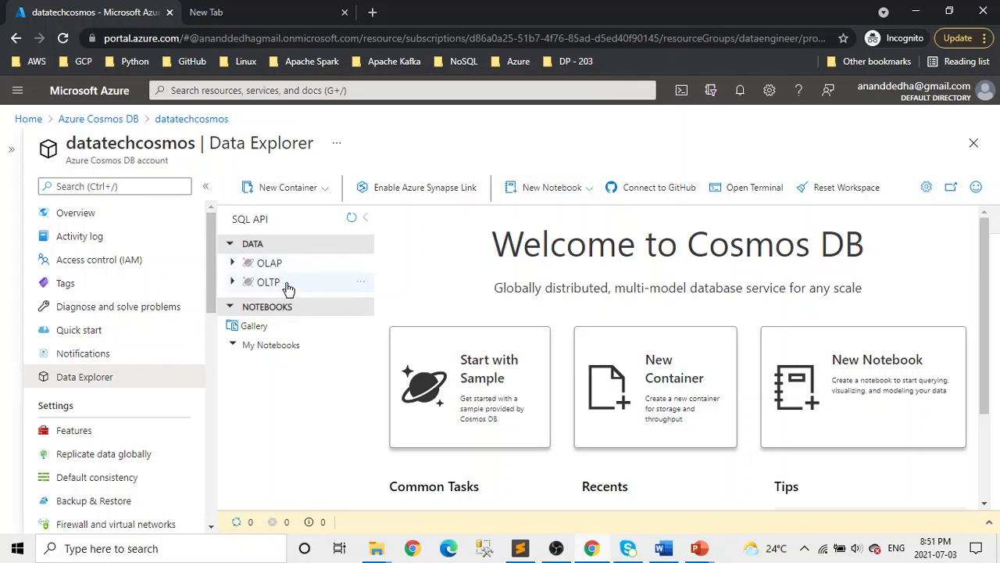
click(232, 283)
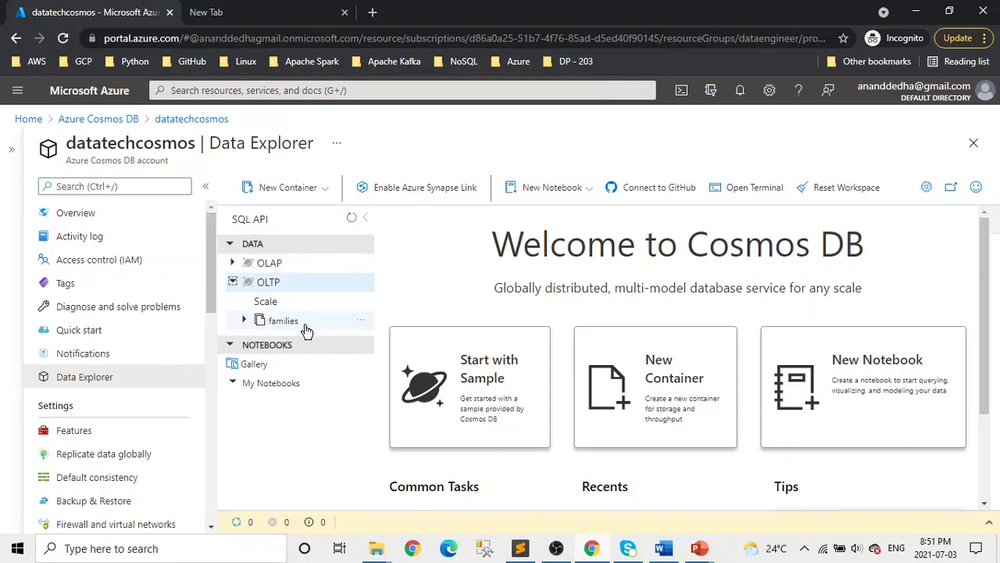
click(232, 262)
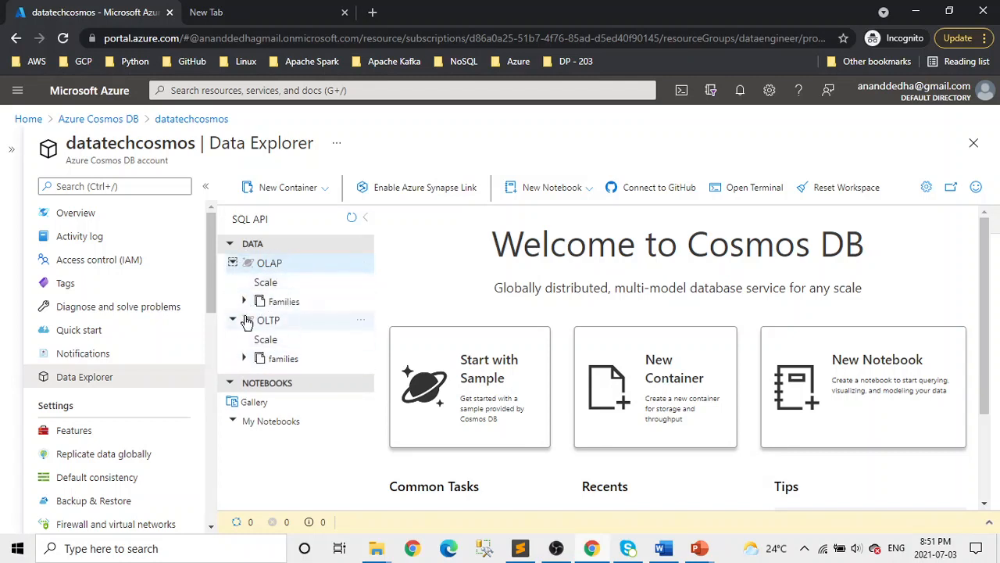
click(293, 305)
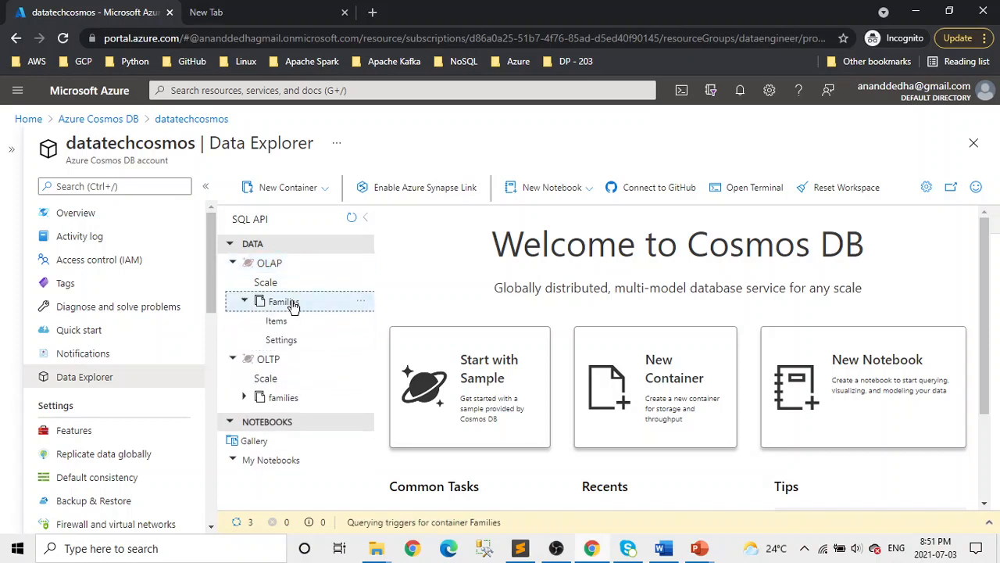
click(282, 322)
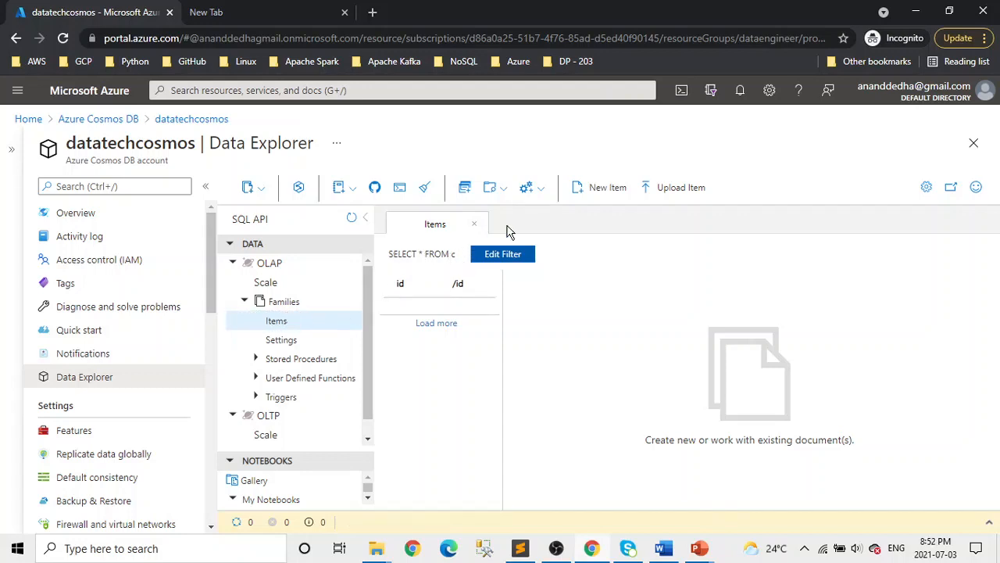
drag(458, 254, 396, 254)
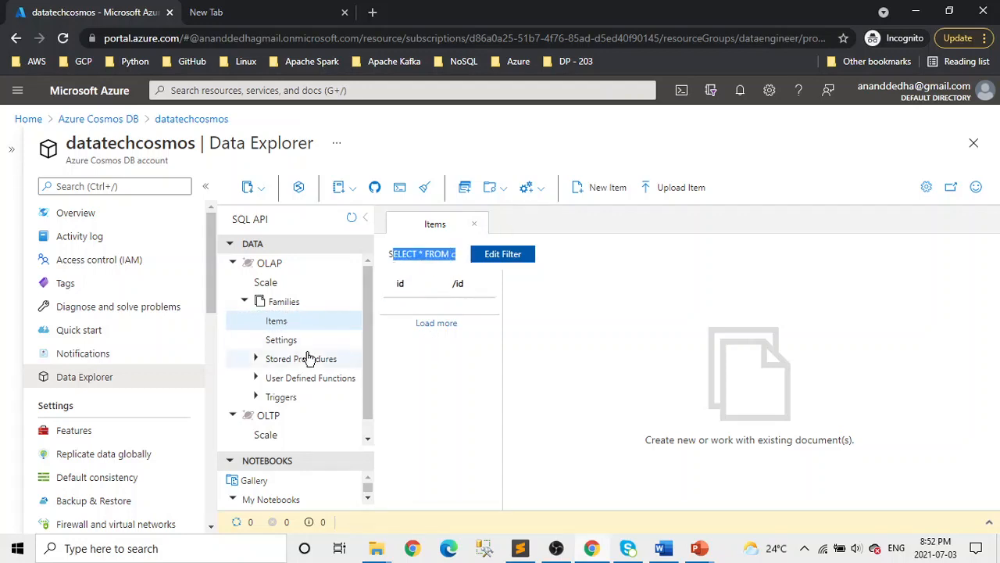
Step: Upload JonesFamily.json and SmithFamily.json from the azure-cosmos-db\02\demos folder into the Families container
click(688, 201)
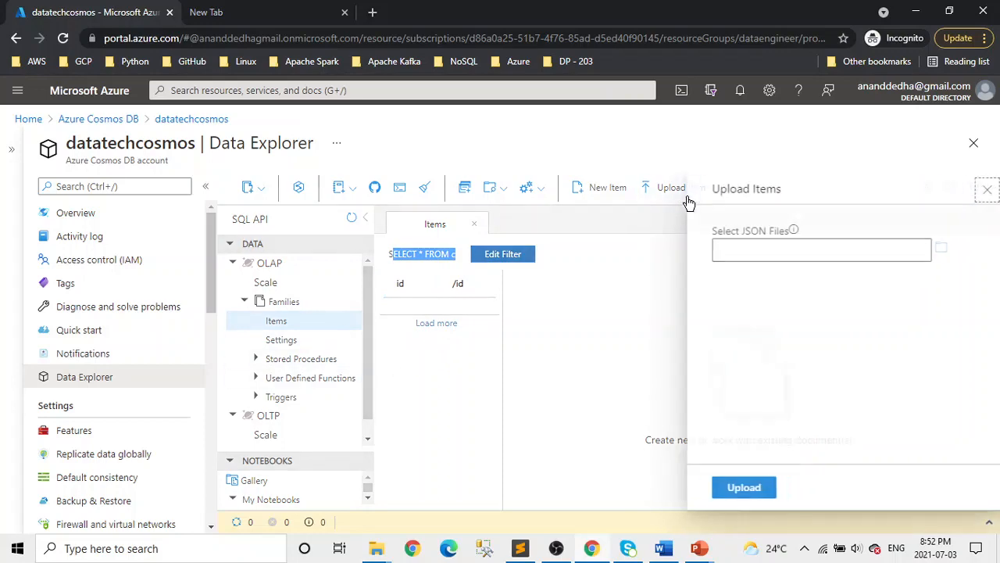
click(938, 250)
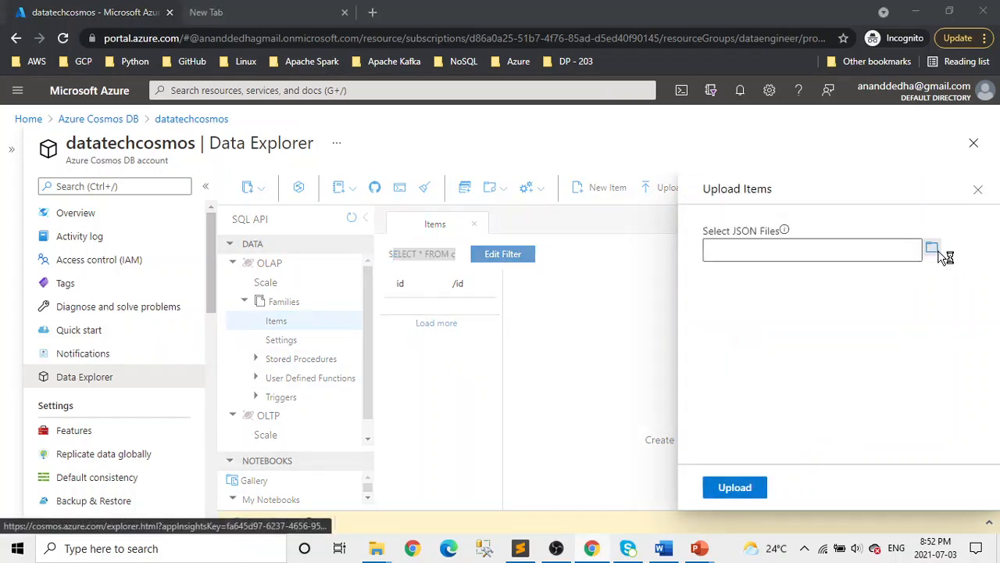
double_click(220, 192)
double_click(199, 110)
double_click(164, 107)
click(201, 114)
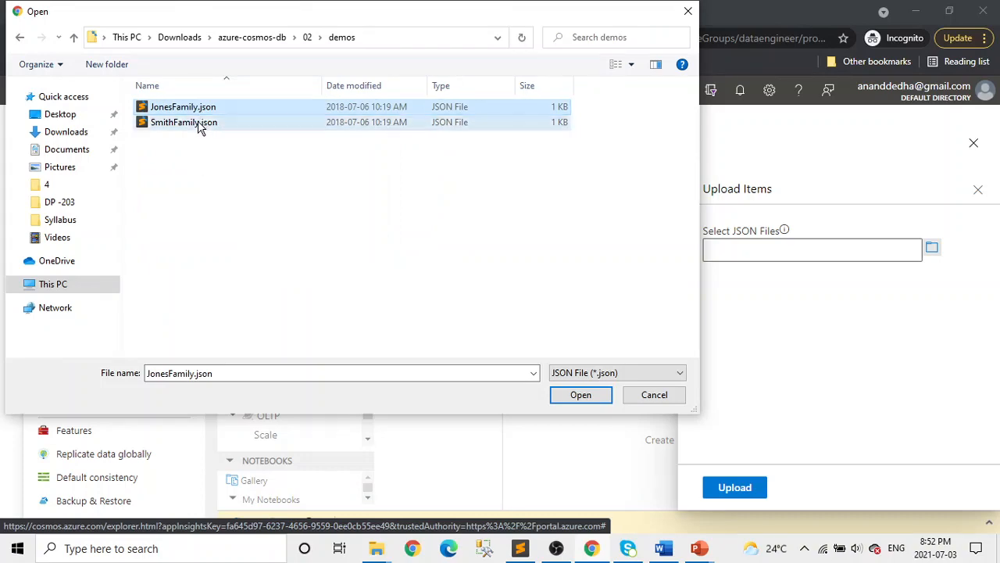
shift+click(196, 125)
click(592, 399)
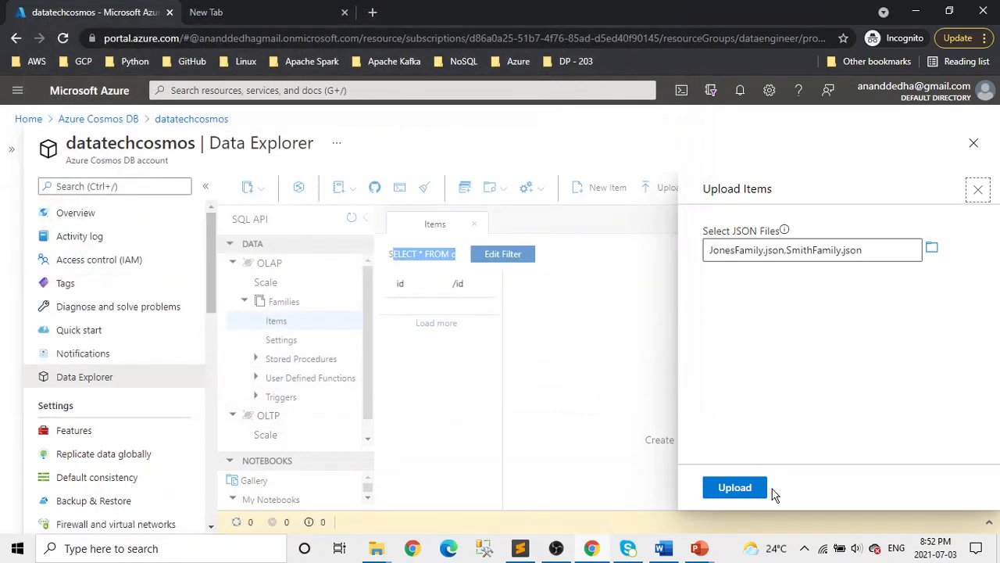
click(749, 498)
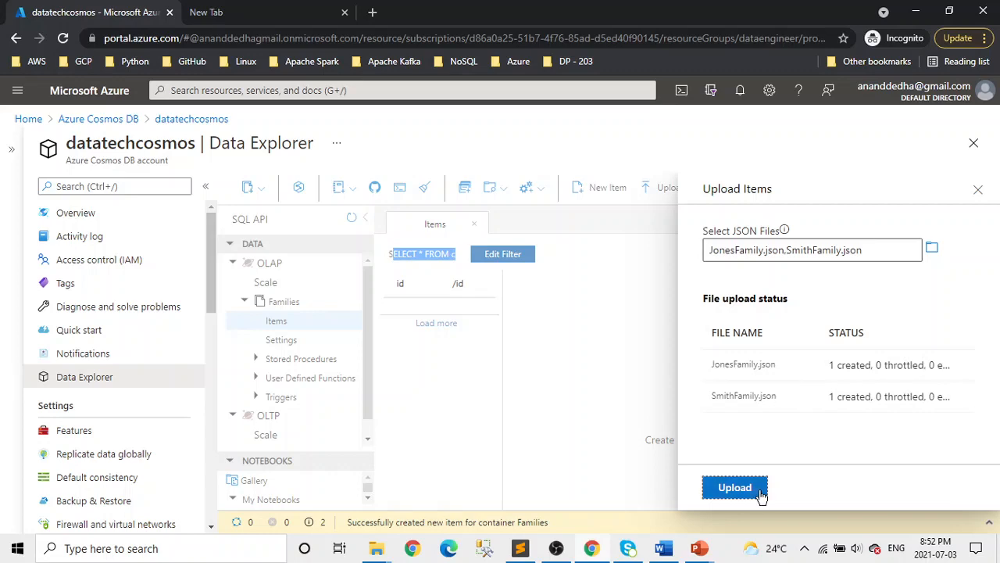
Step: Close and reopen the datatechcosmos account, and bring up the items of OLAP's Families container in Data Explorer
click(973, 146)
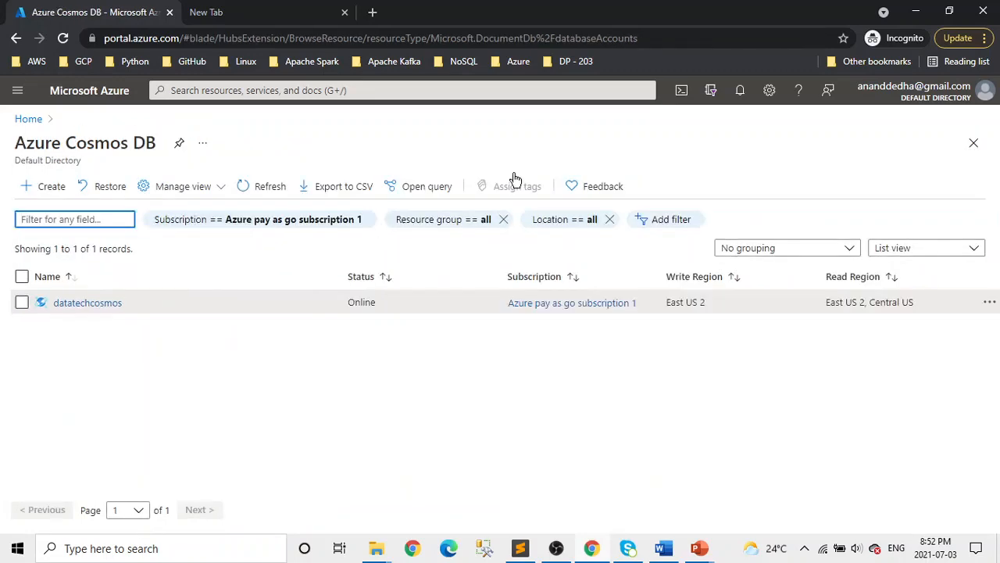
click(86, 302)
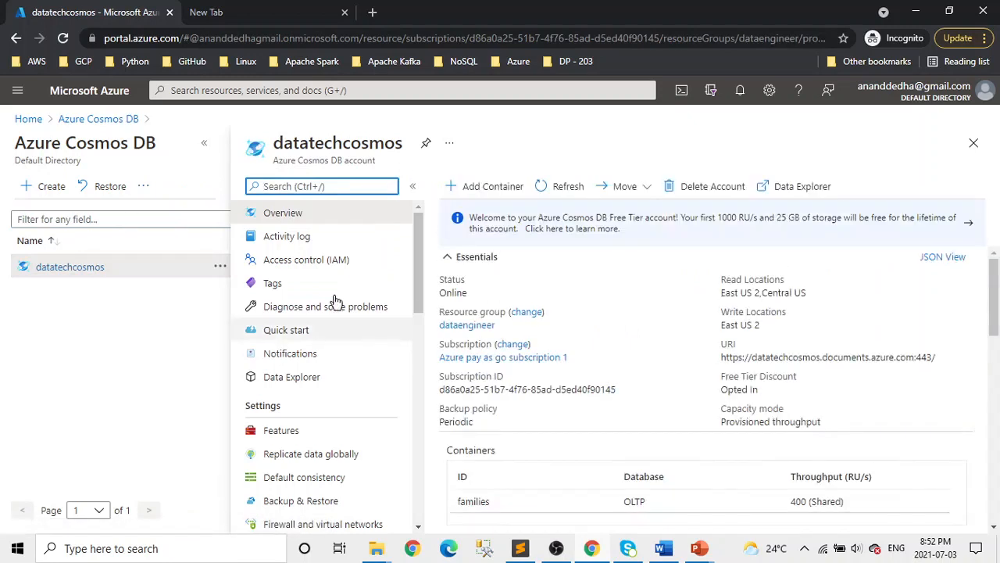
click(303, 390)
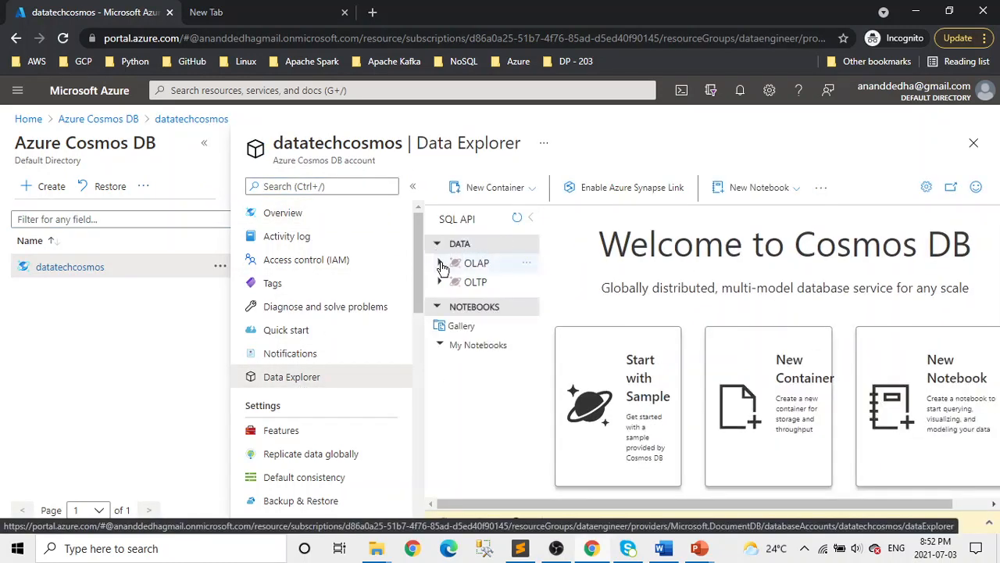
click(440, 263)
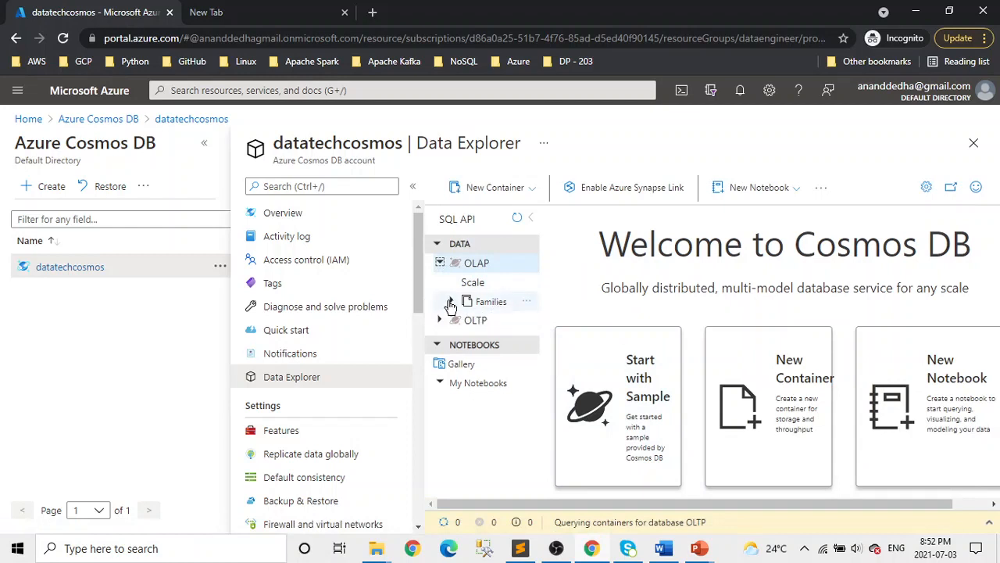
click(450, 302)
click(499, 324)
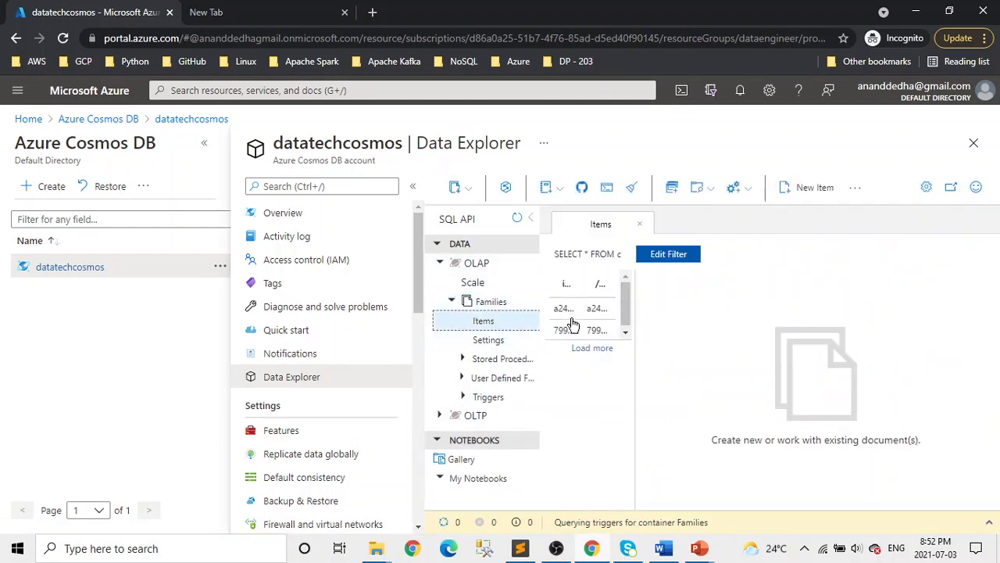
Step: Hide the account list and the resource menu, and widen the item list to show more of the ids
click(413, 186)
click(204, 143)
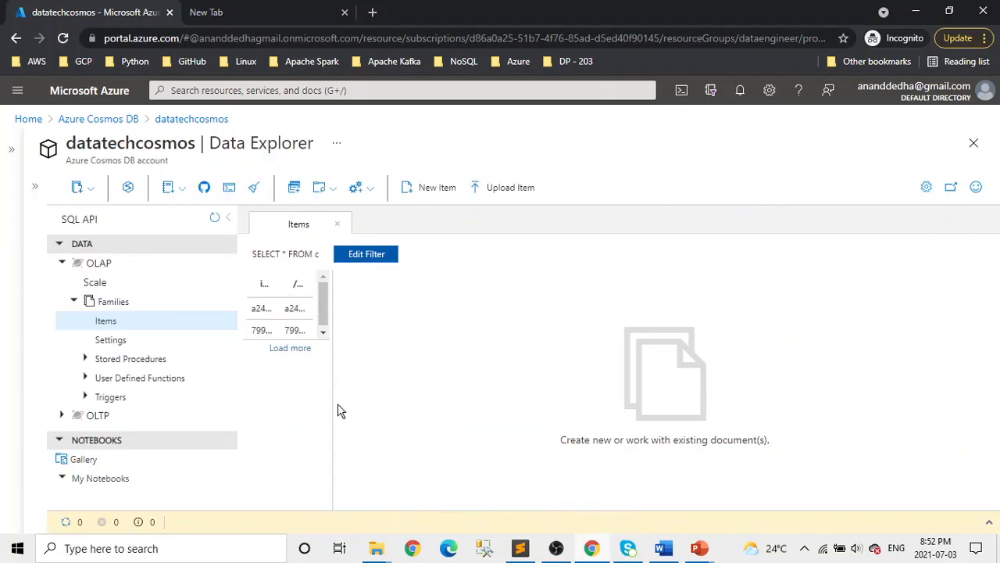
drag(329, 402, 523, 415)
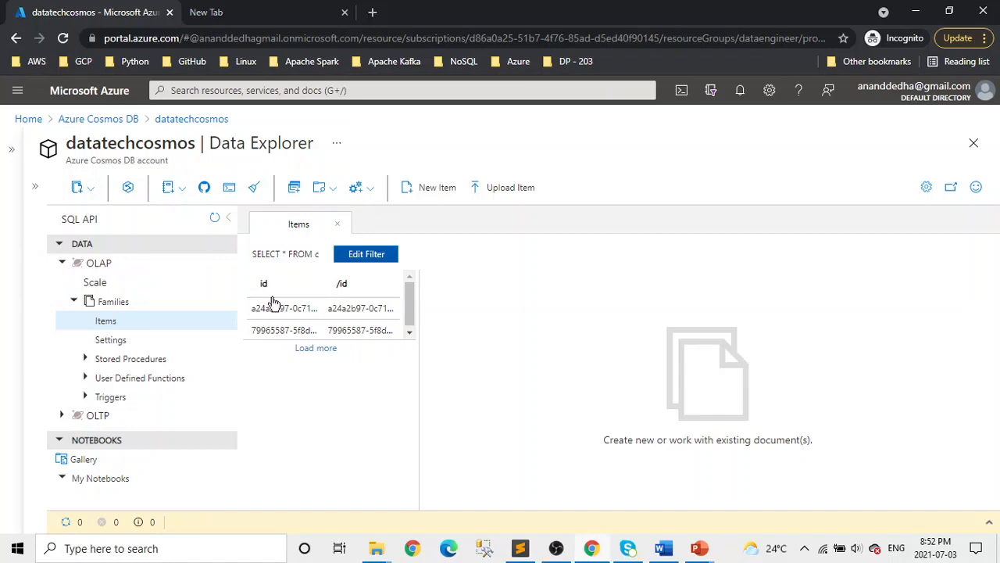
Step: Highlight the item list's default query, close the items view and reopen the items of OLAP's Families container
drag(323, 260, 261, 248)
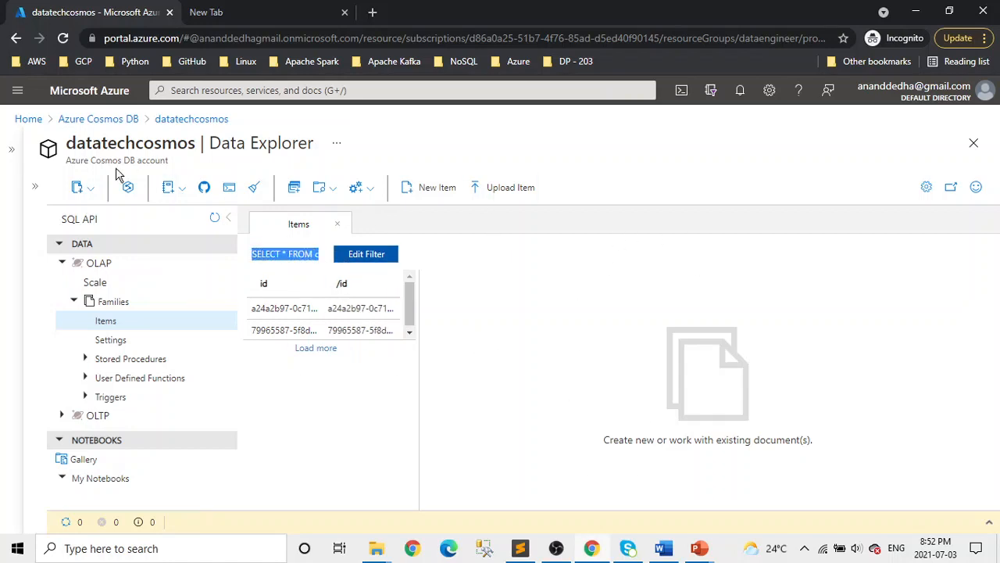
click(337, 224)
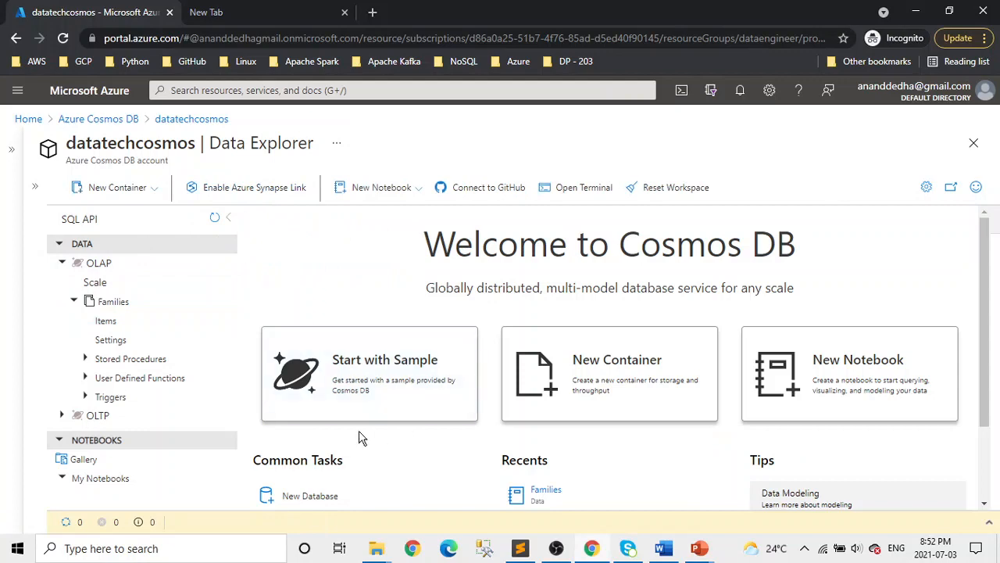
scroll(421, 352, down, 2)
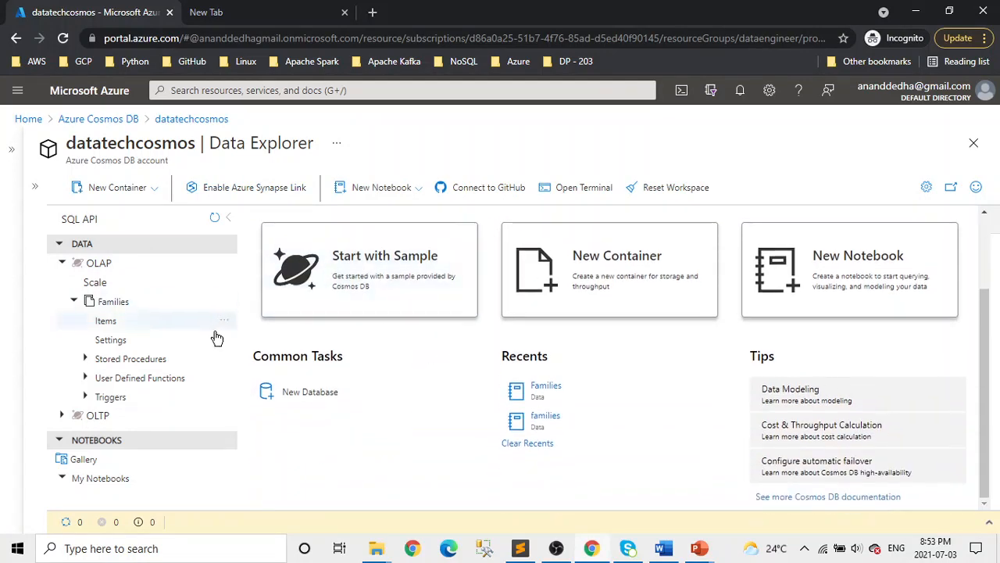
click(129, 321)
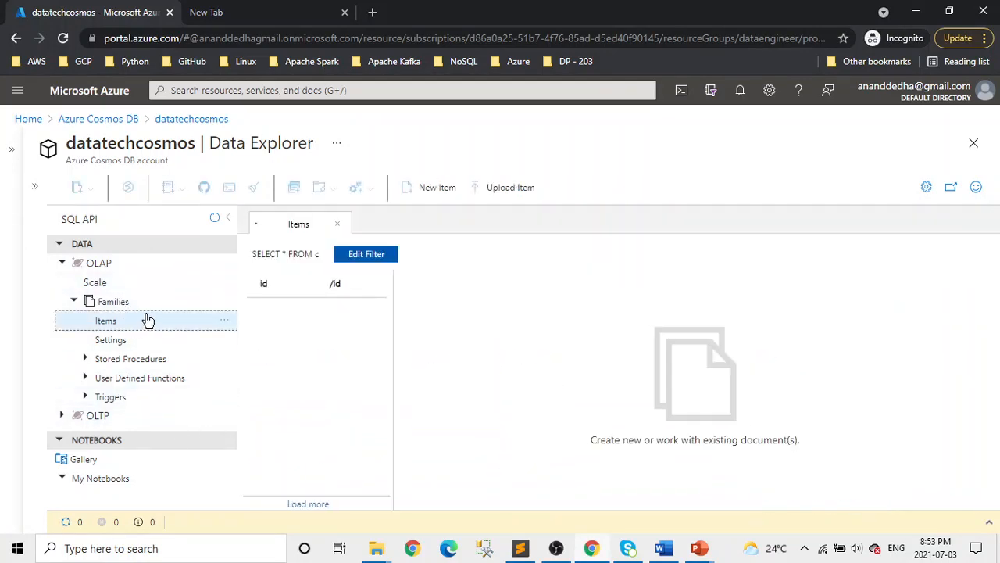
Step: Create a new notebook and show the creation options for containers, databases and notebooks
click(177, 194)
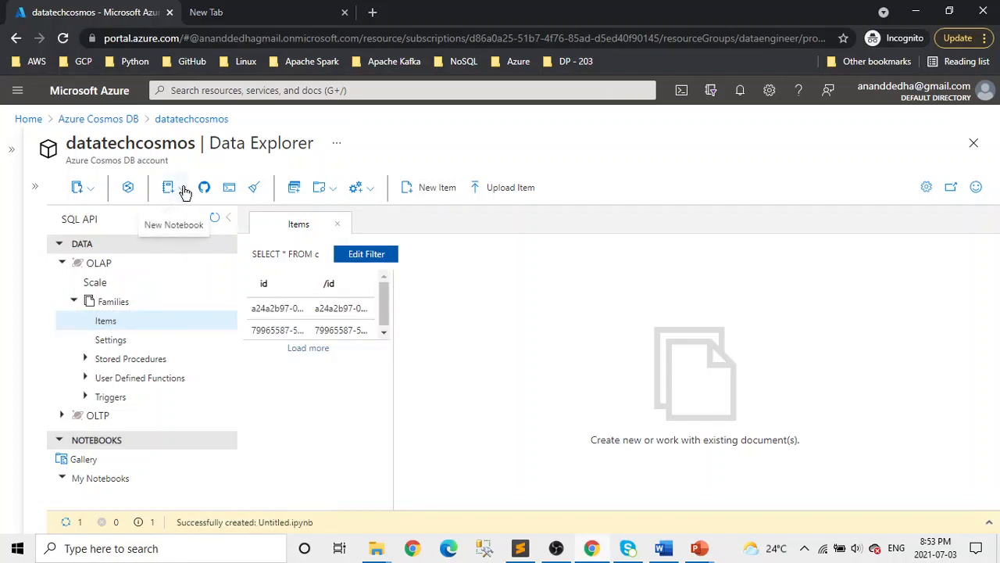
click(91, 190)
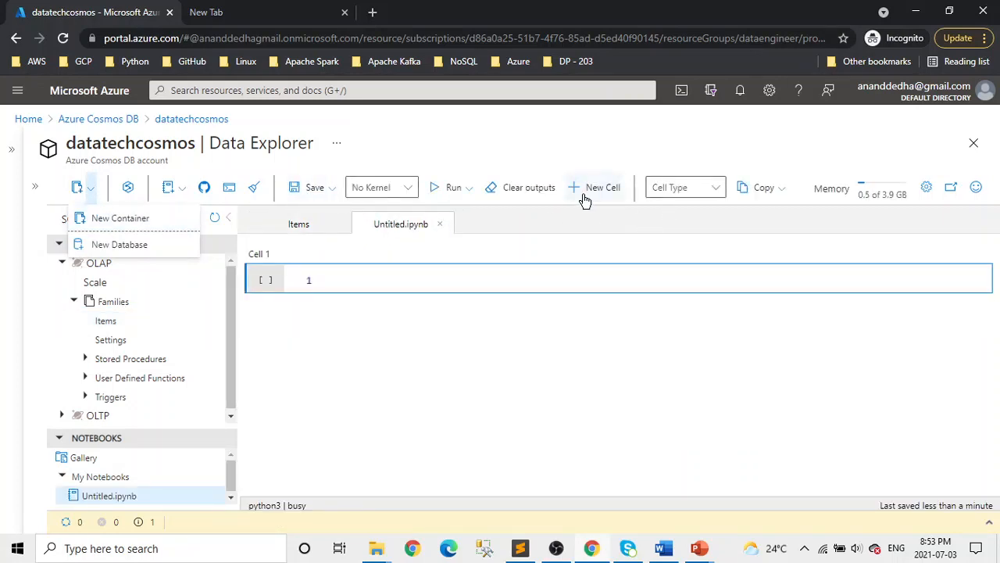
click(182, 193)
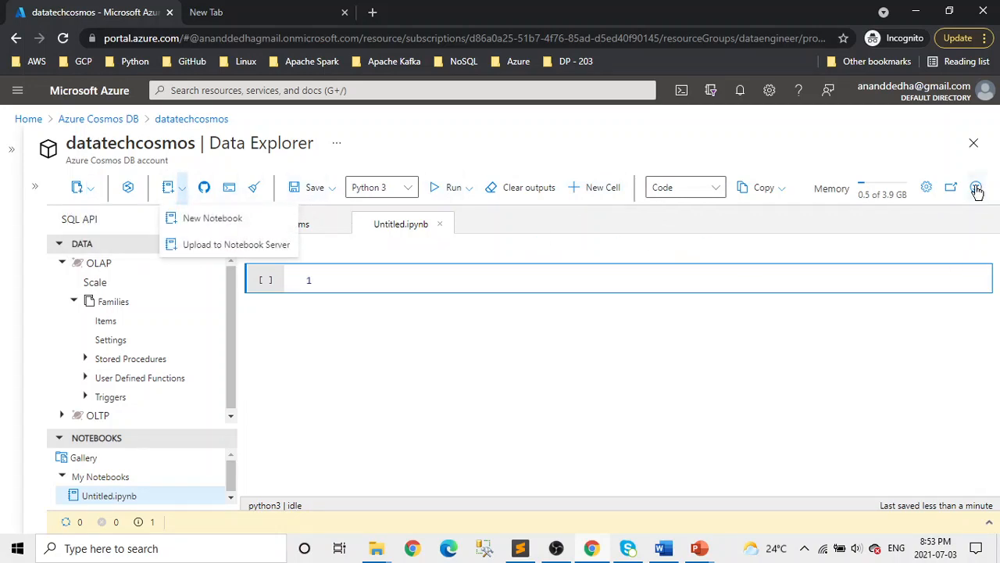
Step: Close and reopen the datatechcosmos account, hide the account list, and display the items of OLAP's Families container in Data Explorer
click(973, 143)
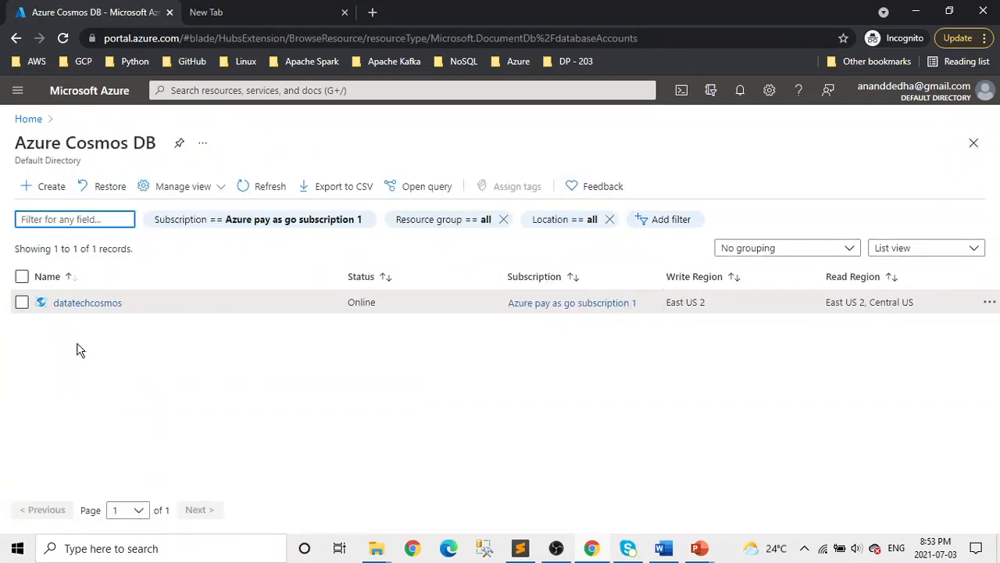
click(90, 302)
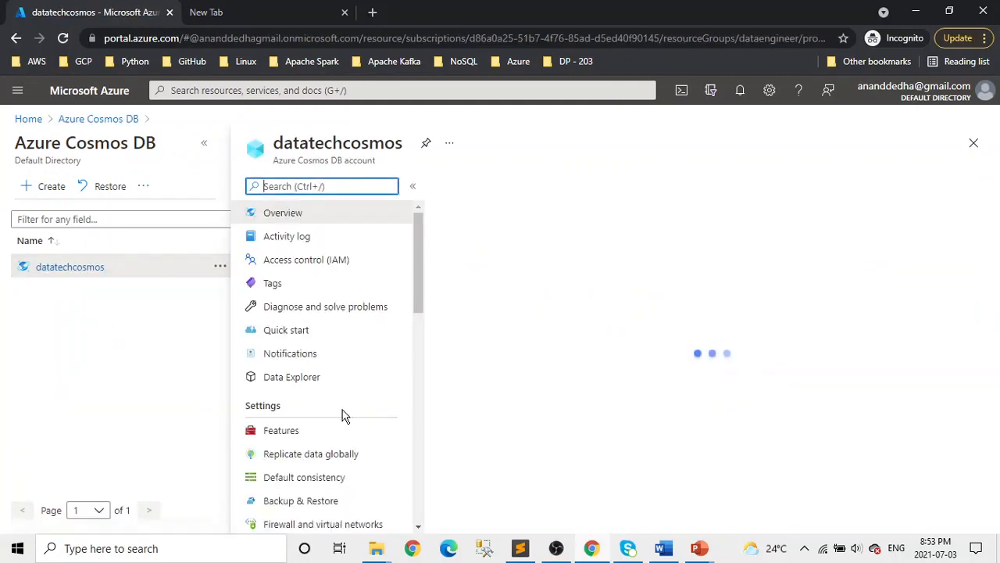
click(206, 152)
click(67, 378)
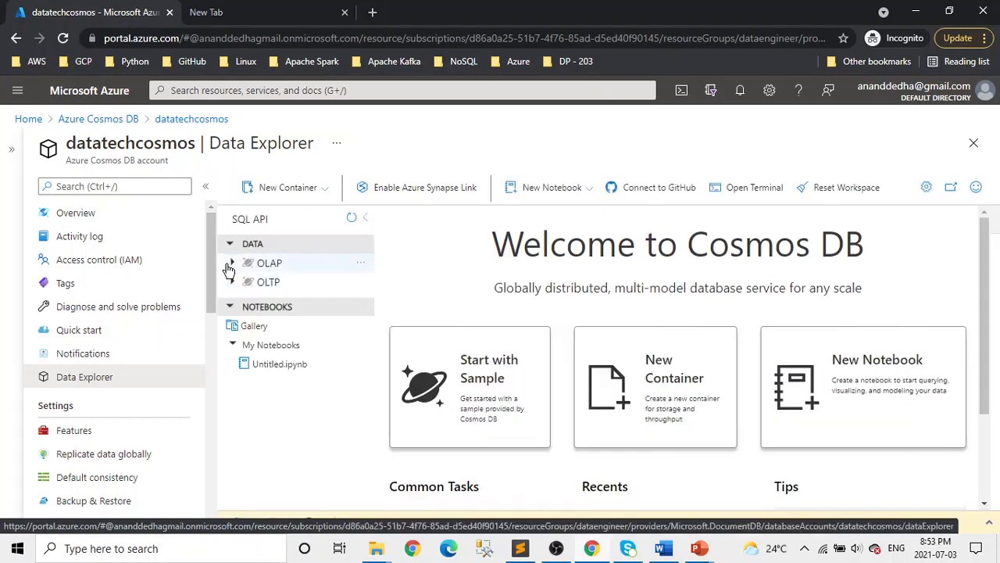
click(229, 265)
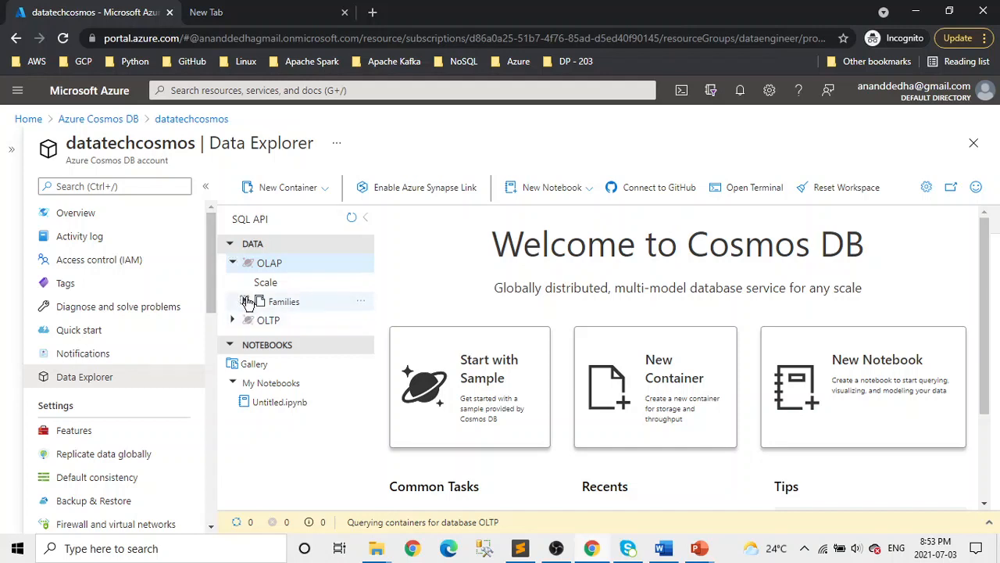
click(245, 302)
click(276, 322)
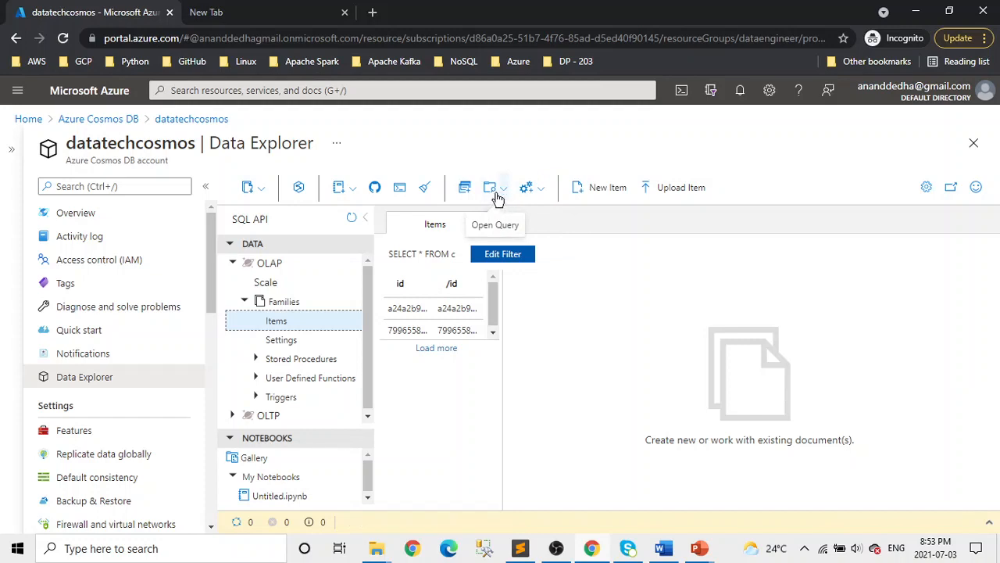
Step: Create a new SQL query on the Families container and execute SELECT * FROM c
click(466, 194)
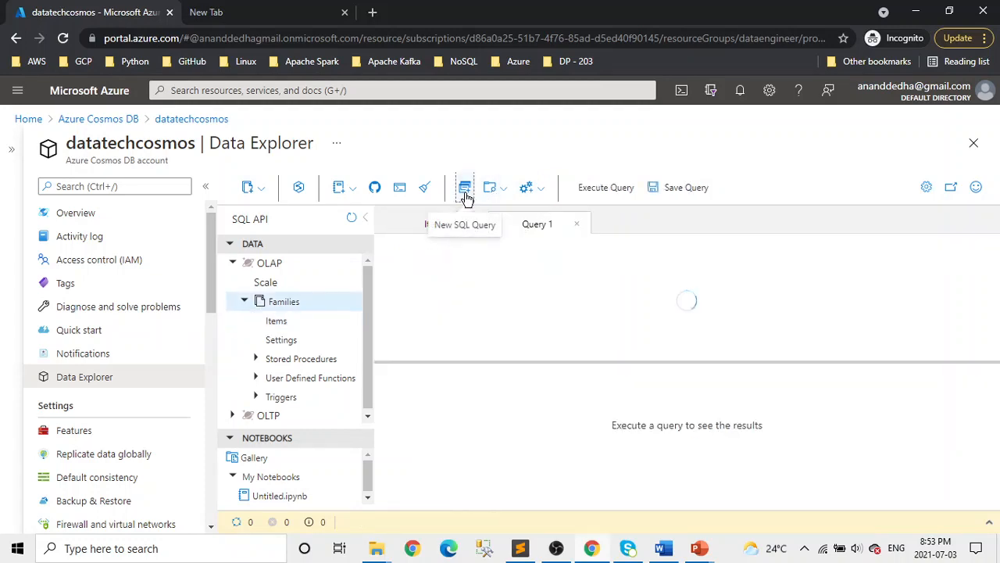
drag(509, 252, 409, 247)
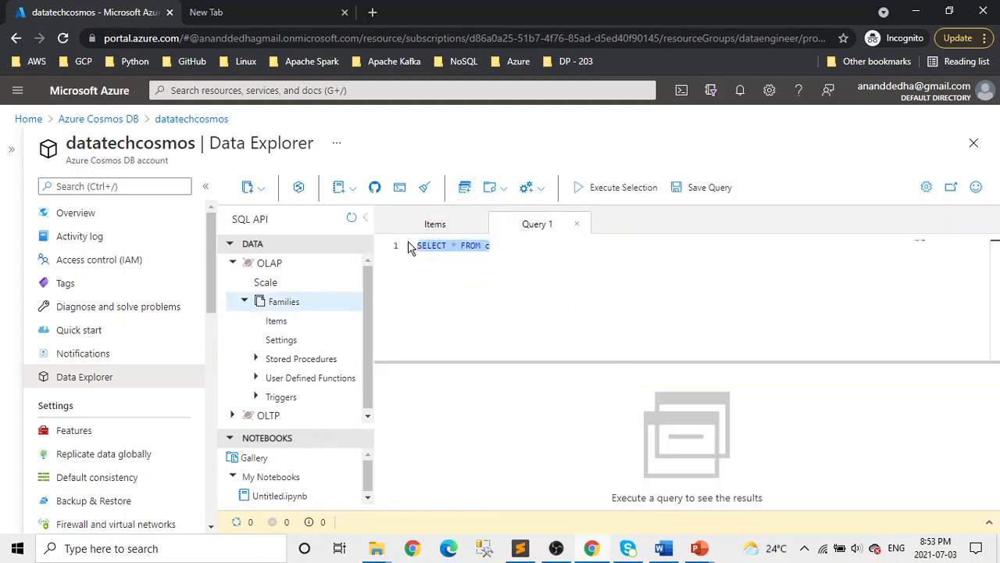
click(623, 194)
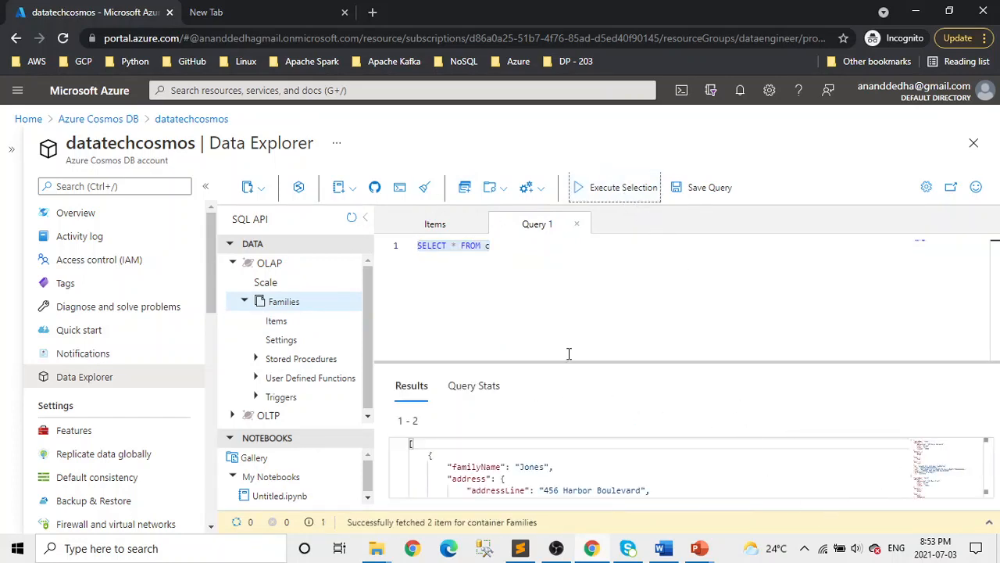
Step: Look through the JSON query results, enlarging the results area and hiding the resource menu for more room
click(989, 496)
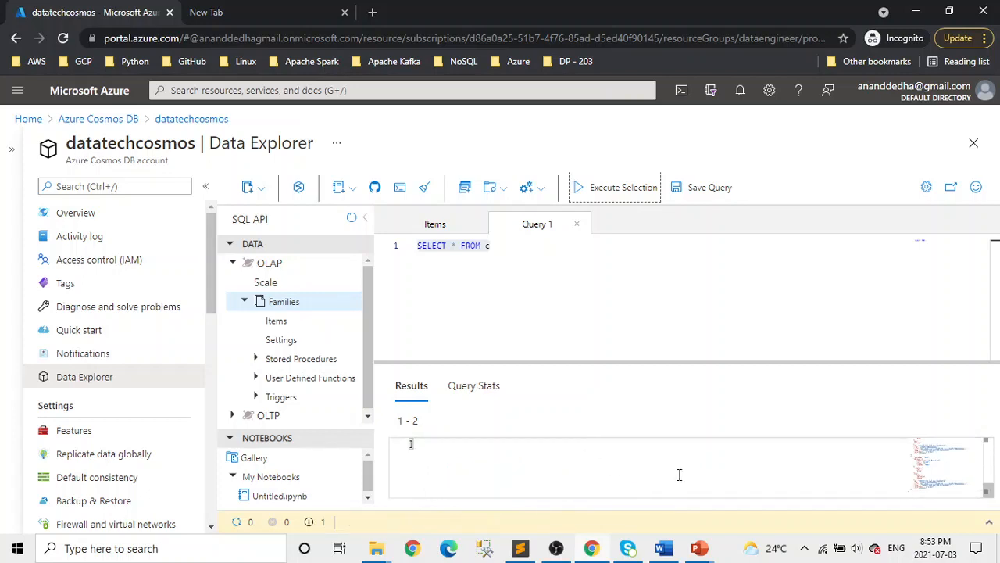
scroll(624, 469, up, 5)
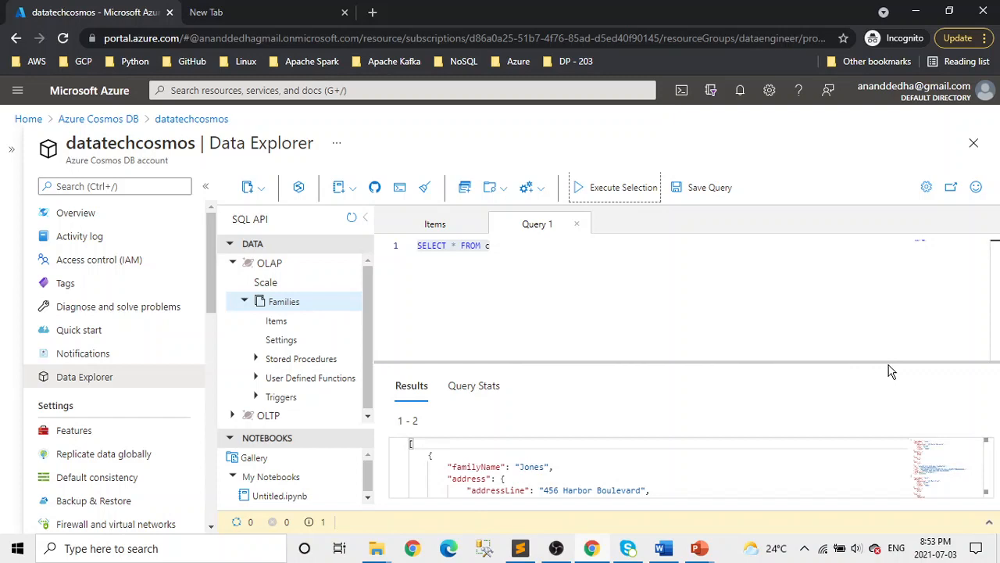
drag(884, 362, 870, 275)
scroll(704, 437, down, 10)
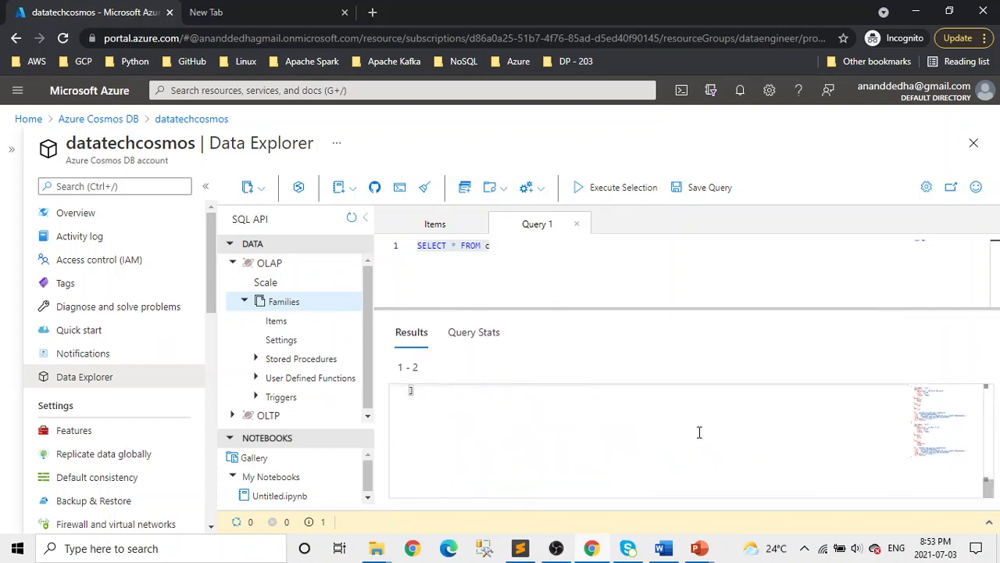
click(207, 188)
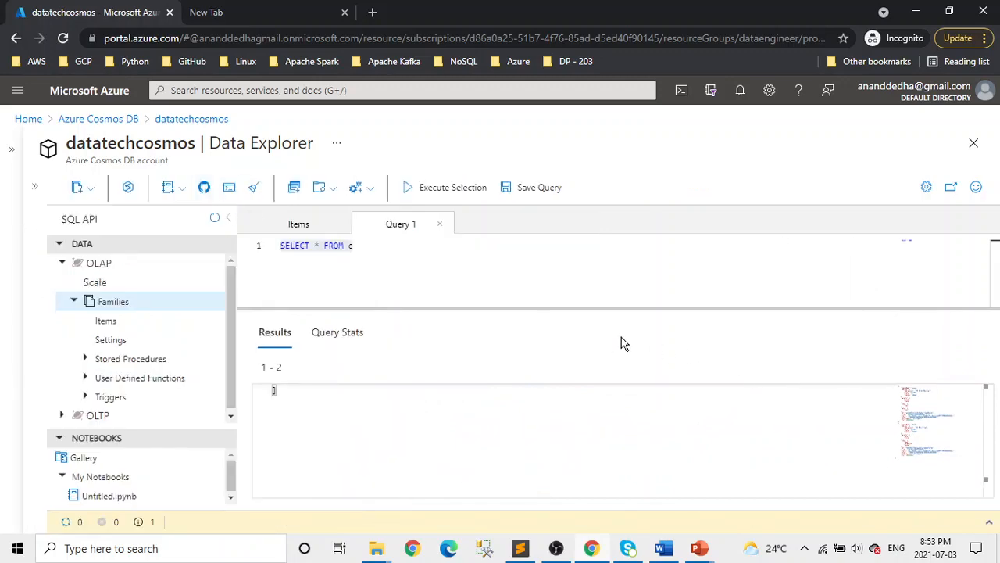
Step: Return to the Cosmos DB account list, reopen datatechcosmos and display its global data replication settings
click(82, 122)
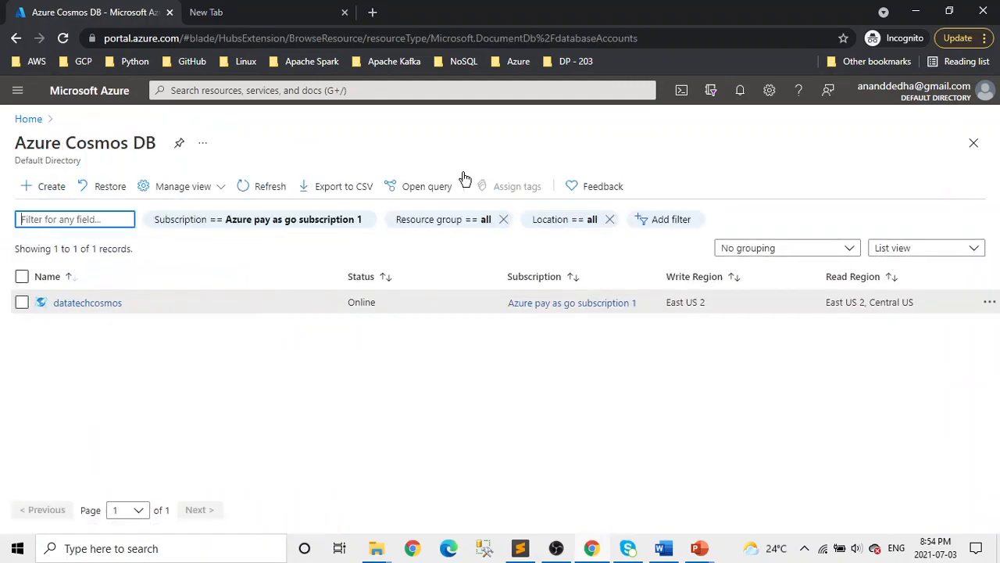
click(111, 303)
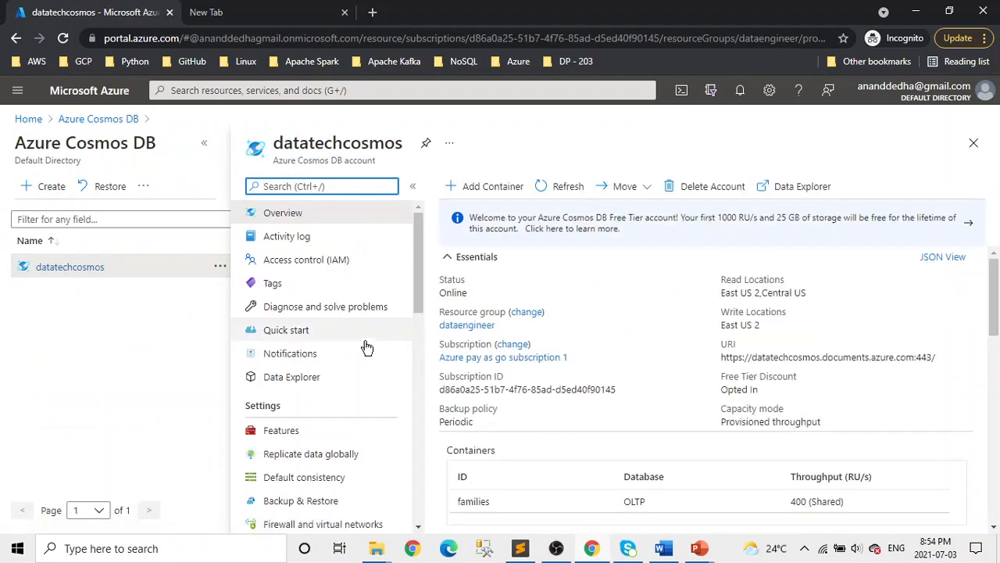
click(340, 454)
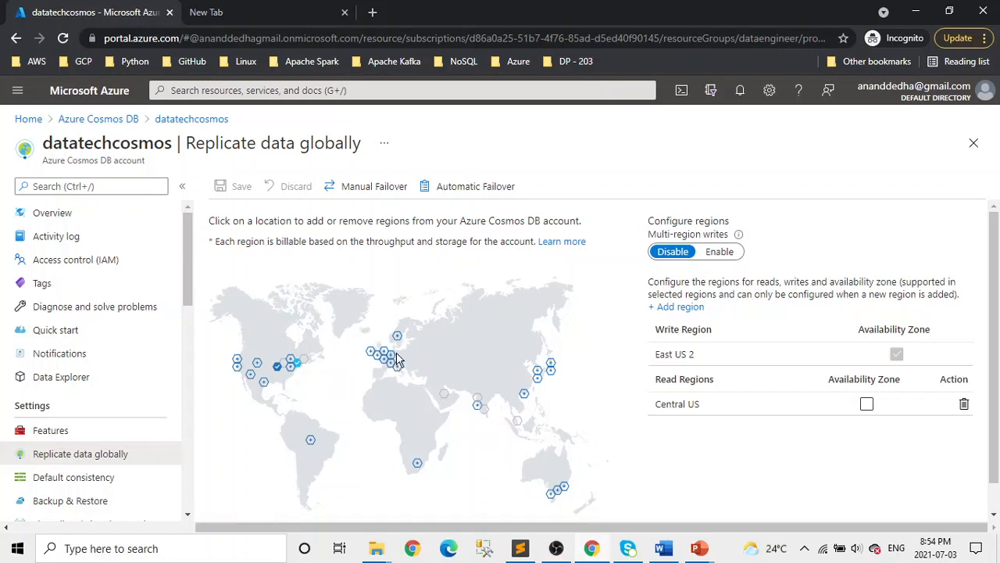
Step: Try enabling multi-region writes for the account's regions, and discard the change
click(263, 381)
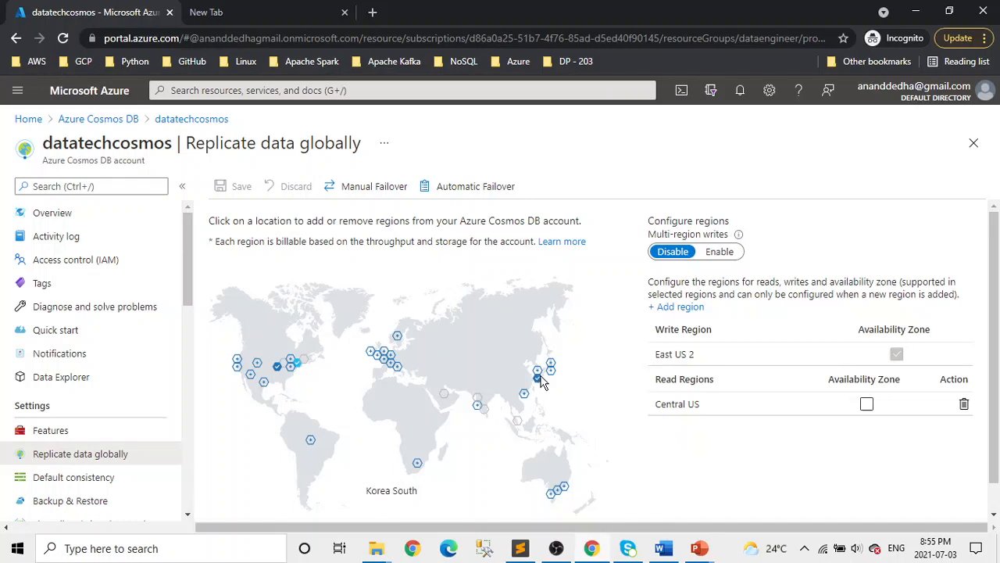
click(719, 252)
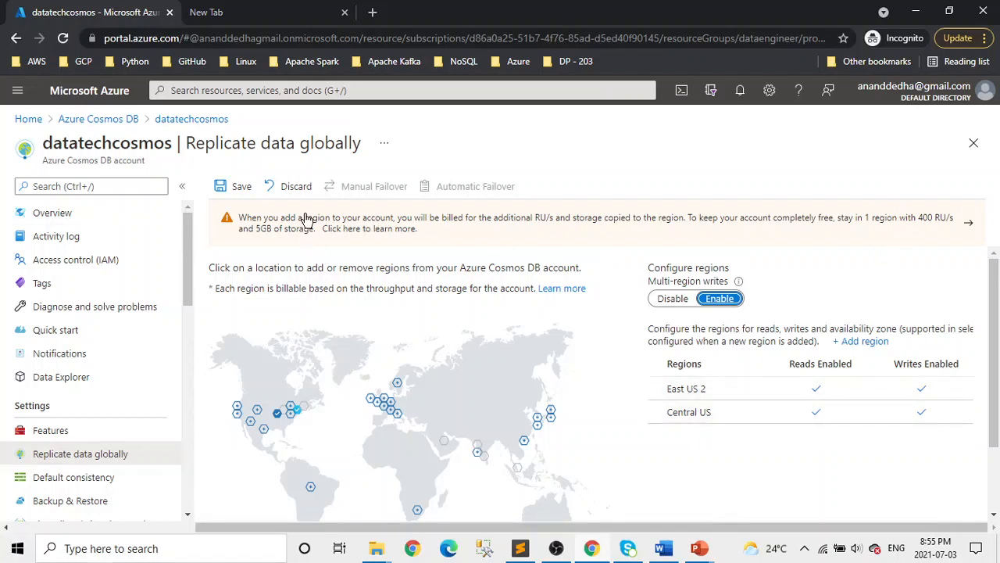
click(295, 188)
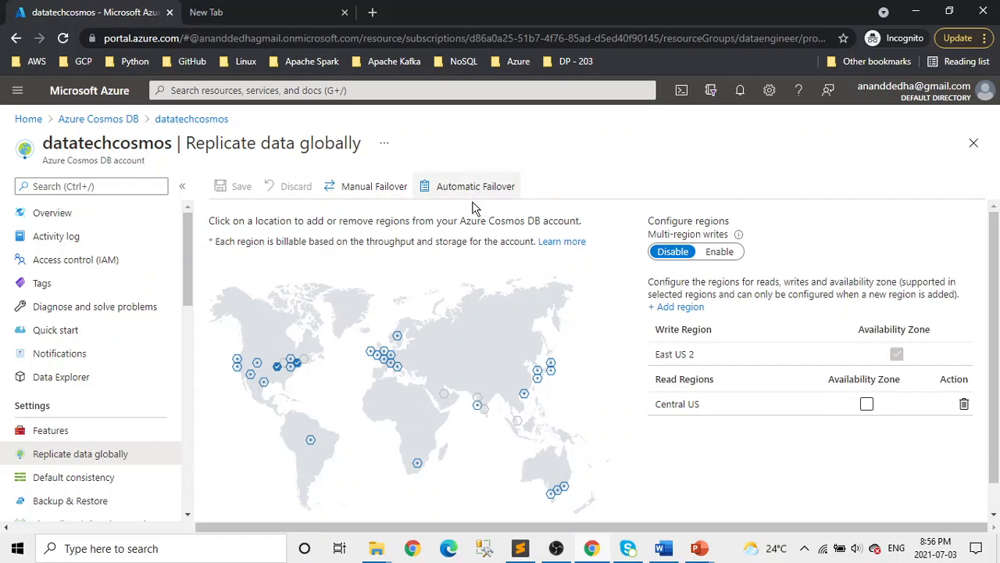
Step: Select Central US as the manual failover's new write region without triggering it, and view the automatic failover setting
click(384, 194)
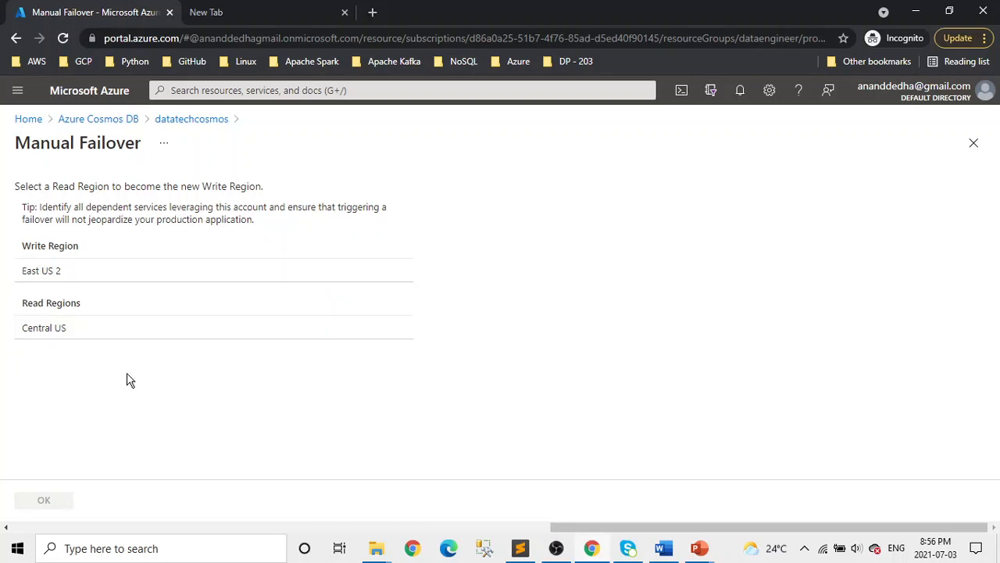
click(262, 332)
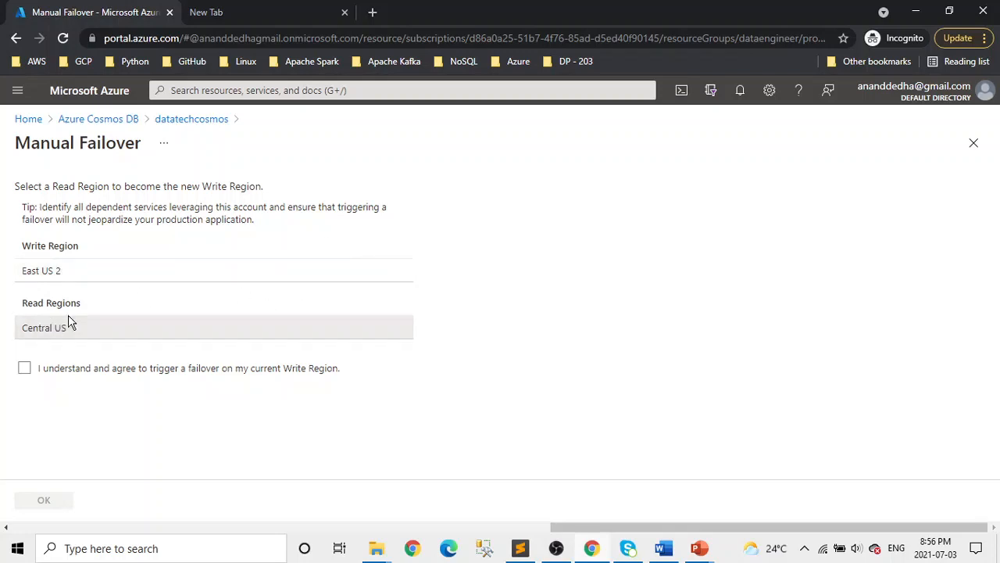
click(163, 124)
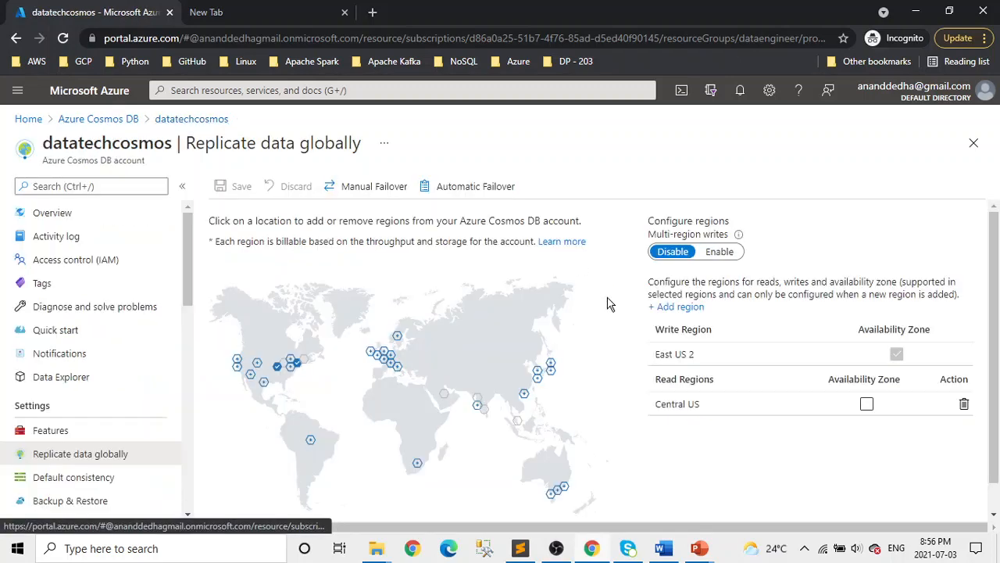
click(472, 192)
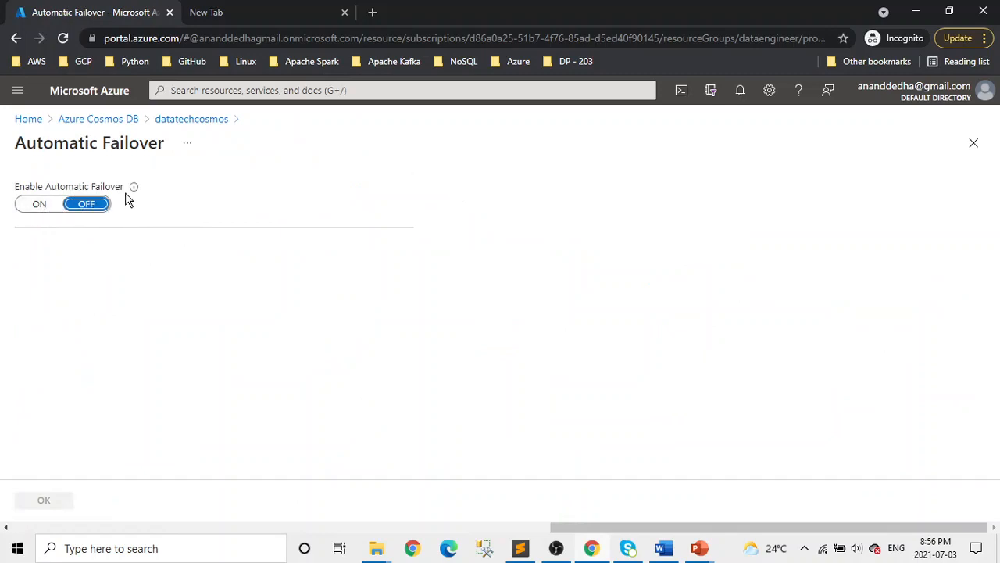
click(222, 122)
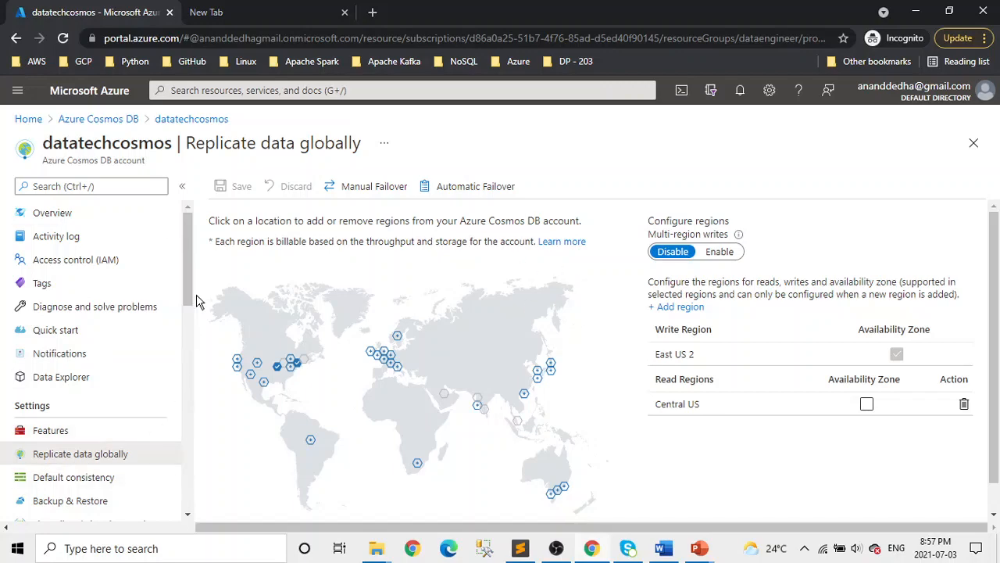
Step: Open the datatechcosmos account's default consistency settings and hide the account list
drag(190, 298, 196, 328)
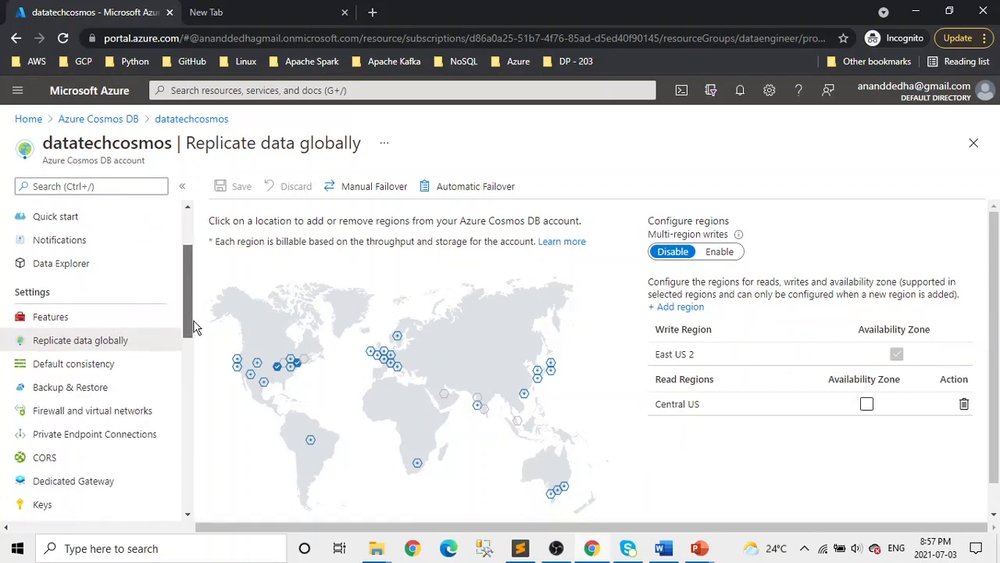
click(116, 369)
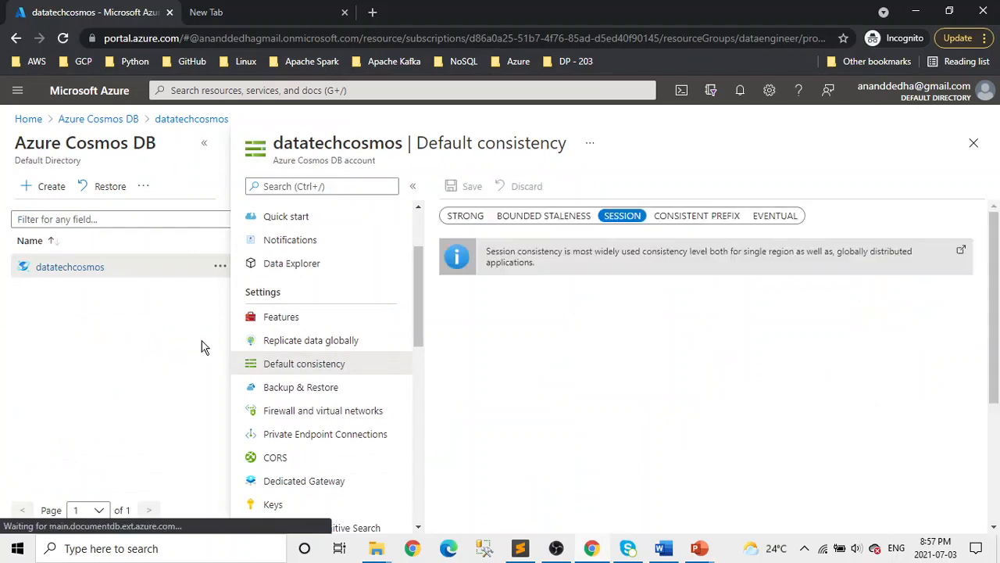
click(207, 147)
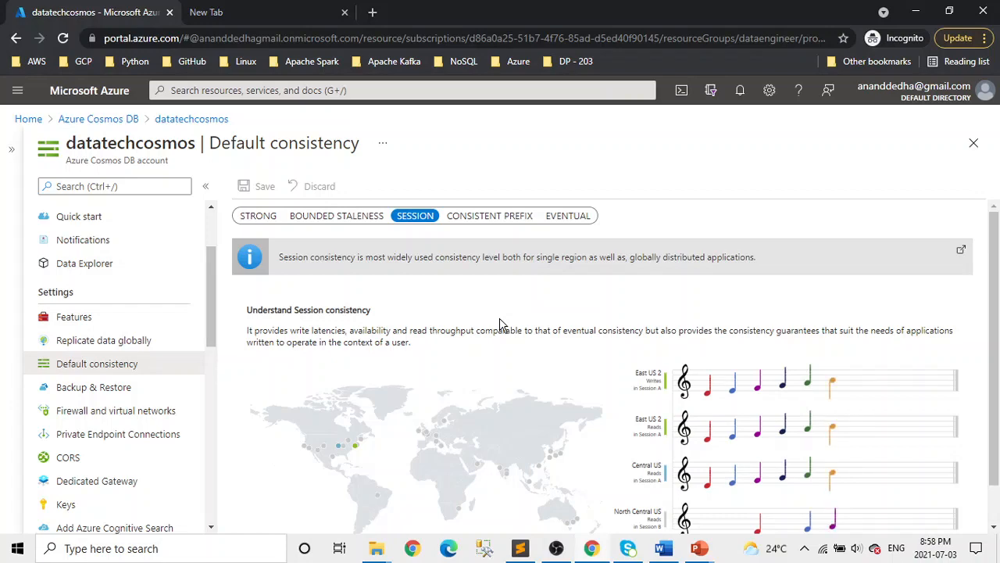
Step: Select Bounded Staleness as the consistency level and examine its maximum lag settings and explanatory diagram
click(344, 216)
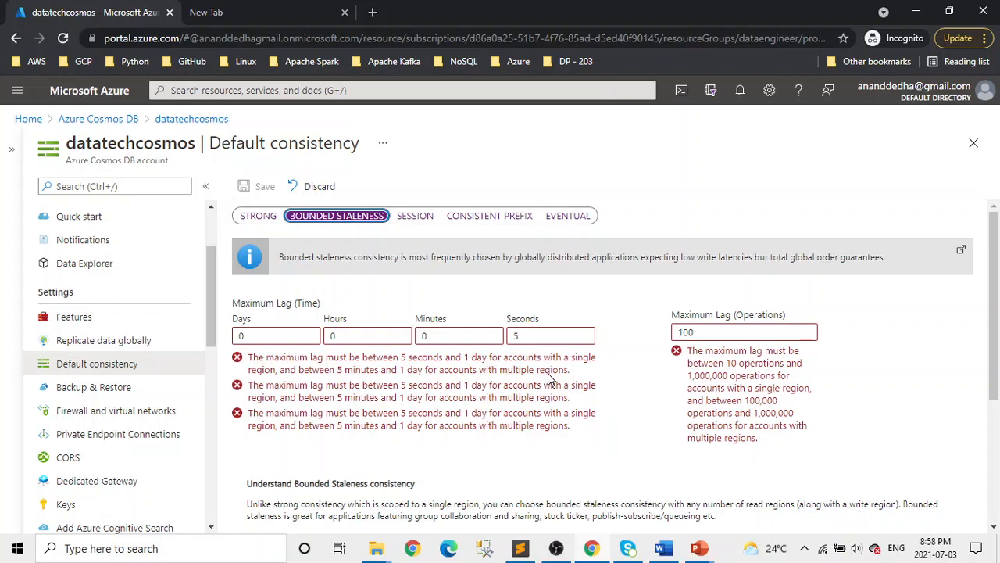
scroll(549, 381, down, 3)
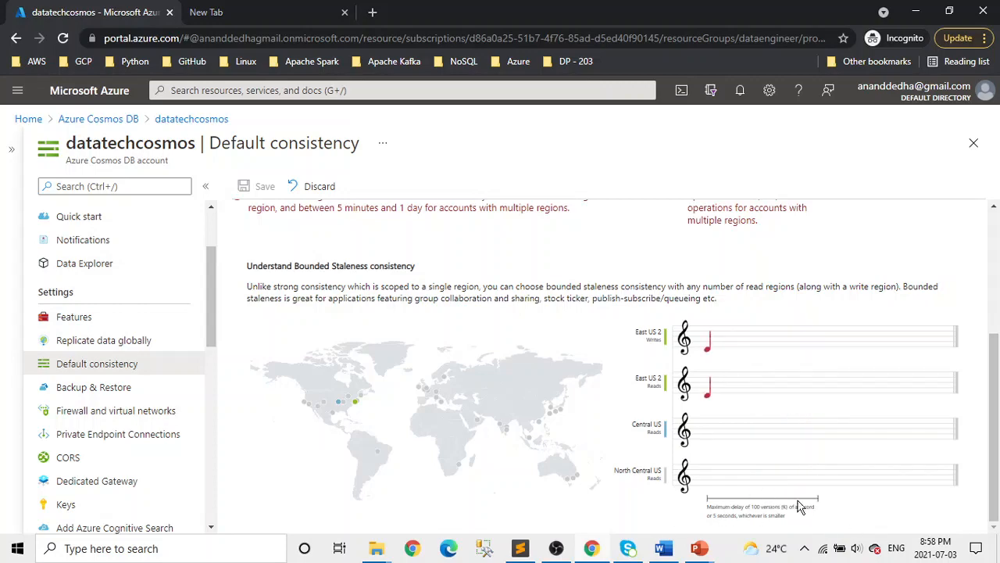
Step: Select Session as the consistency level and examine its description and multi-region read/write diagram
scroll(551, 428, up, 3)
click(421, 217)
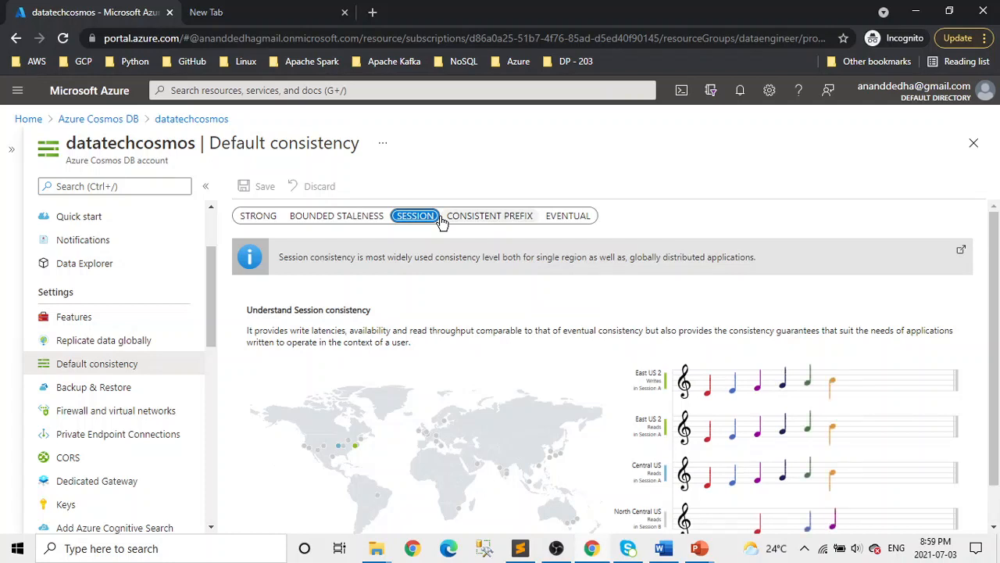
scroll(633, 407, down, 1)
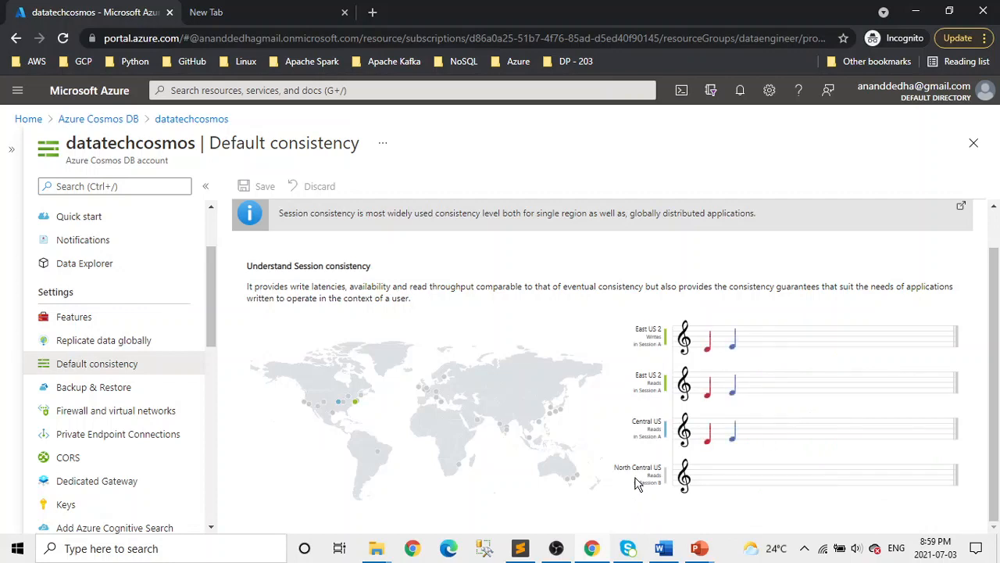
Step: Select the Consistent Prefix and Eventual consistency levels in turn without saving, and examine their descriptions and diagrams
scroll(643, 469, up, 1)
click(511, 217)
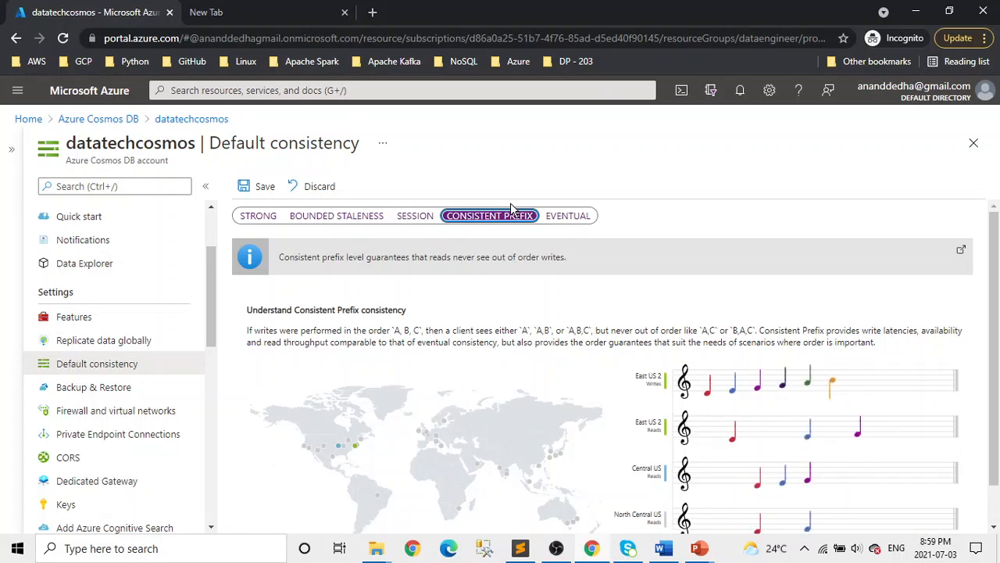
click(575, 217)
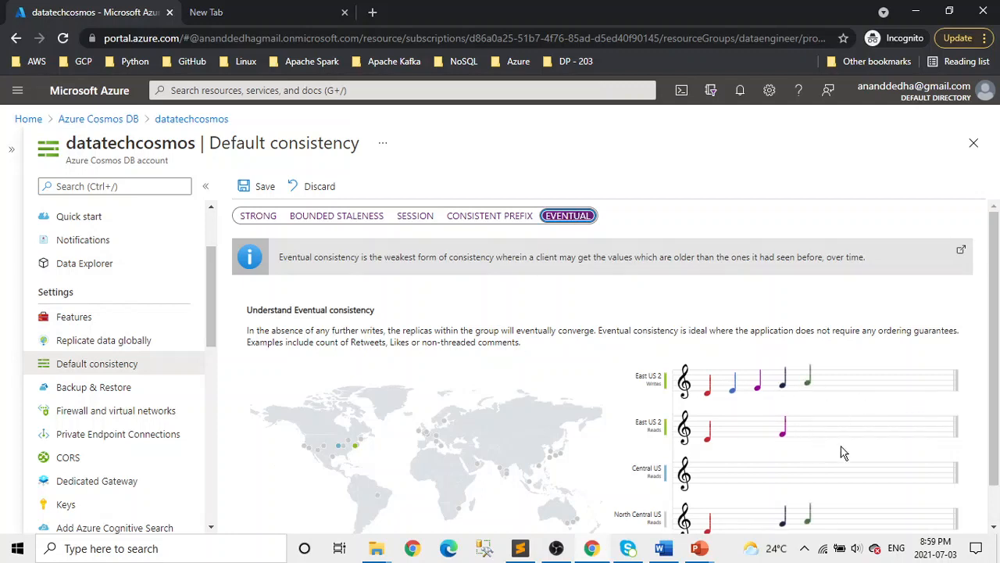
scroll(862, 445, down, 1)
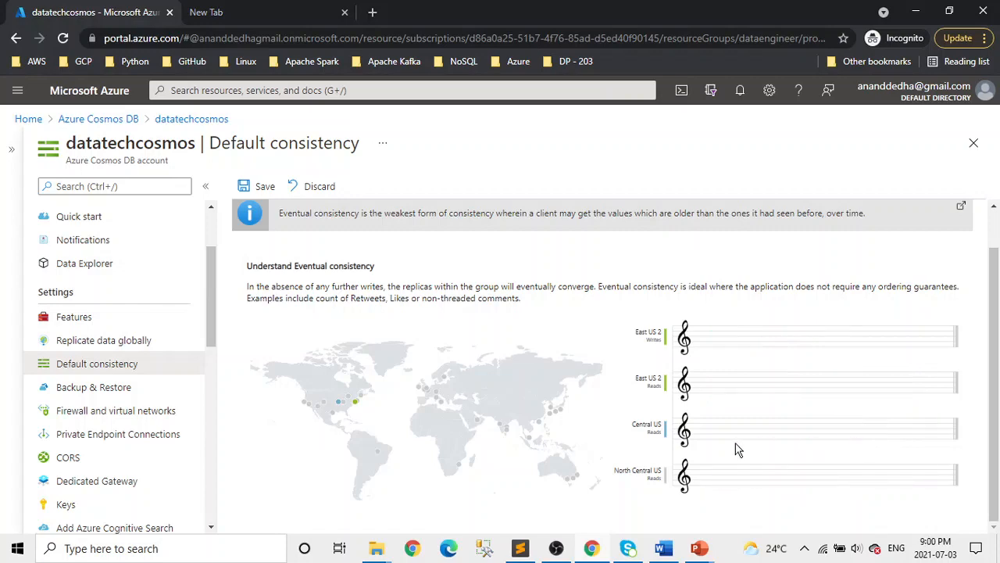
Step: Switch to the running PowerPoint slide show and advance to the Azure Cosmos DB slide on logical and physical partitions
click(672, 551)
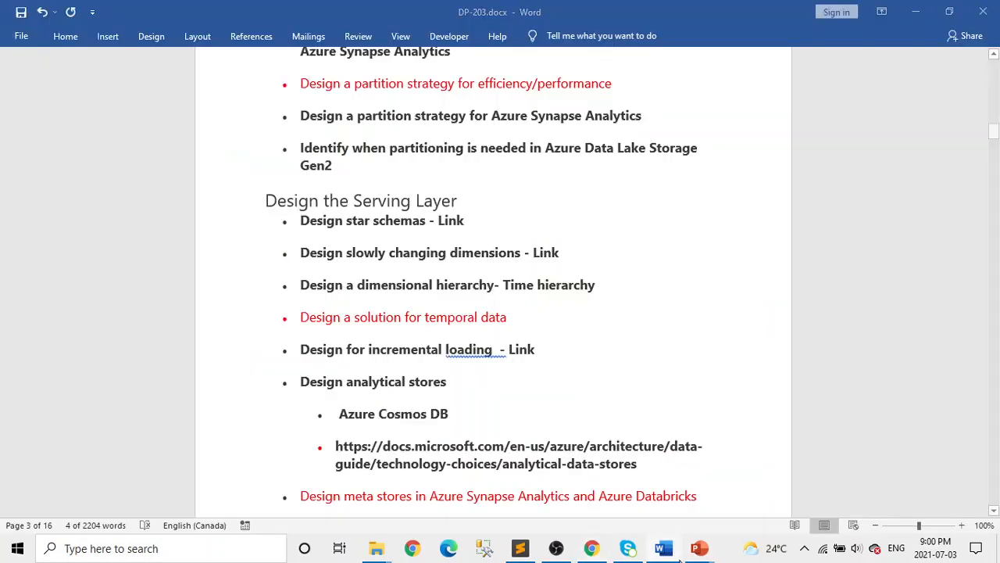
click(672, 551)
mouse_move(711, 554)
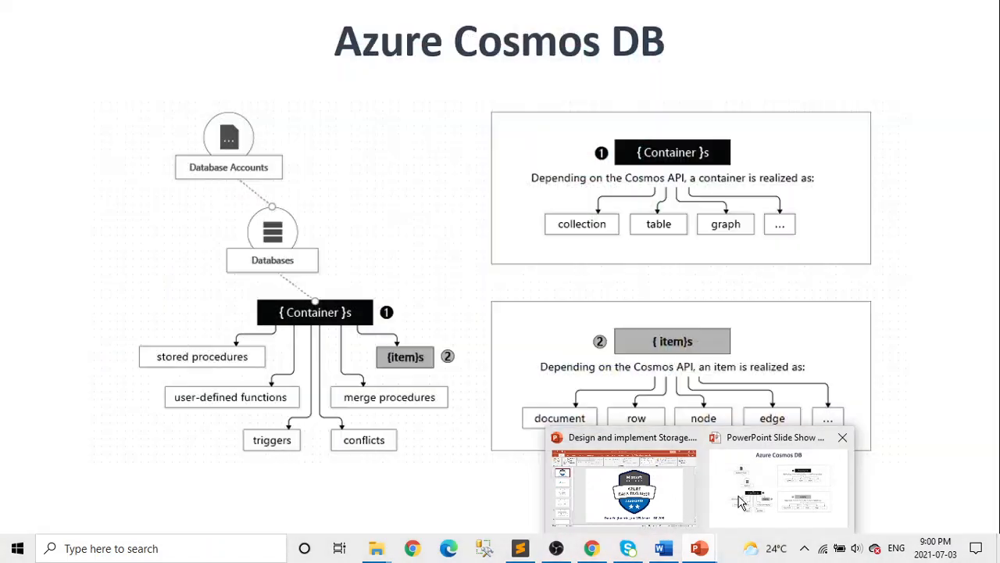
click(770, 489)
key(Right)
key(Right)
key(Right)
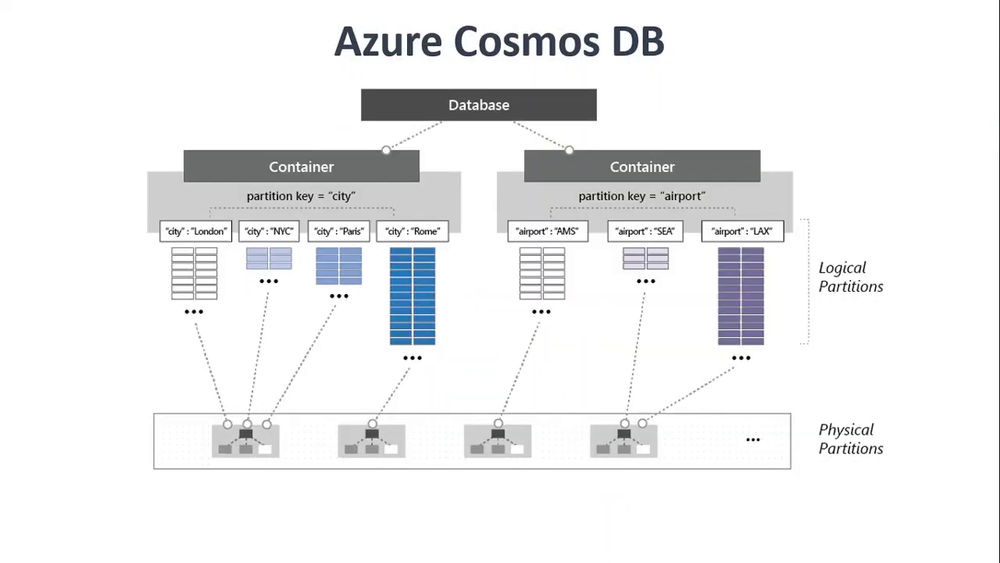